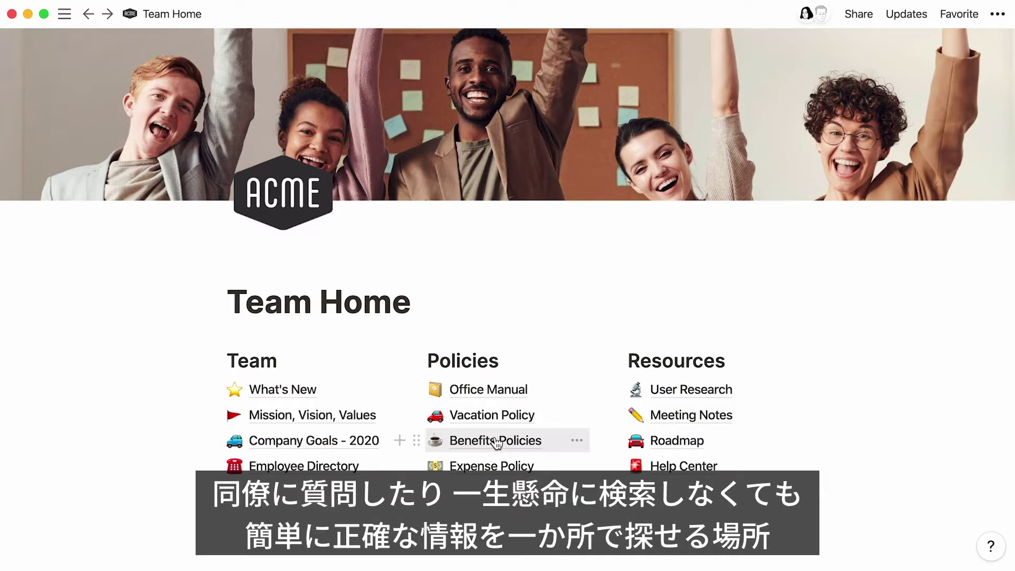
# Open Benefits Policies, return to Team Home, then browse the Templates gallery from the sidebar
pyautogui.click(497, 443)
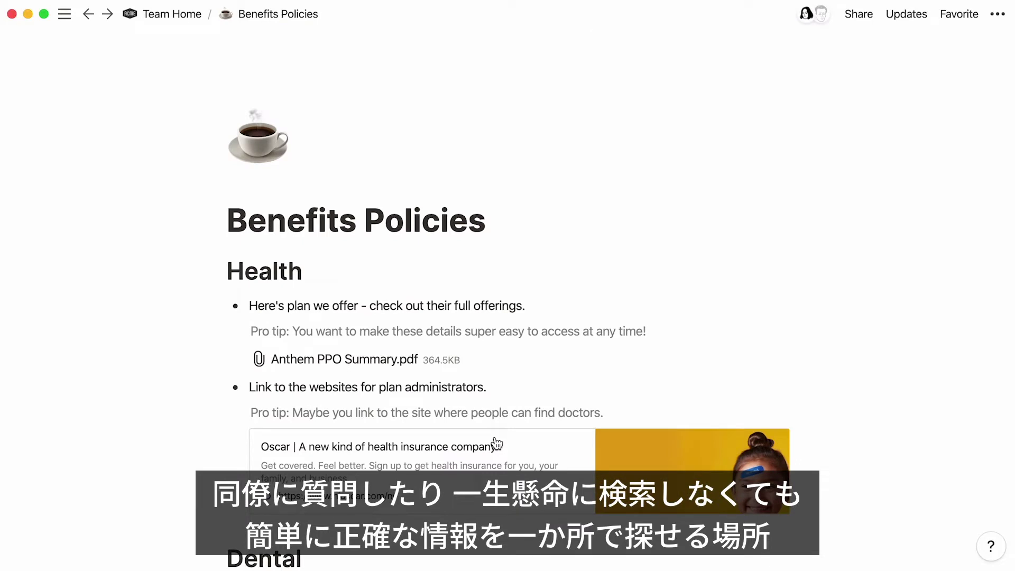
pyautogui.click(192, 22)
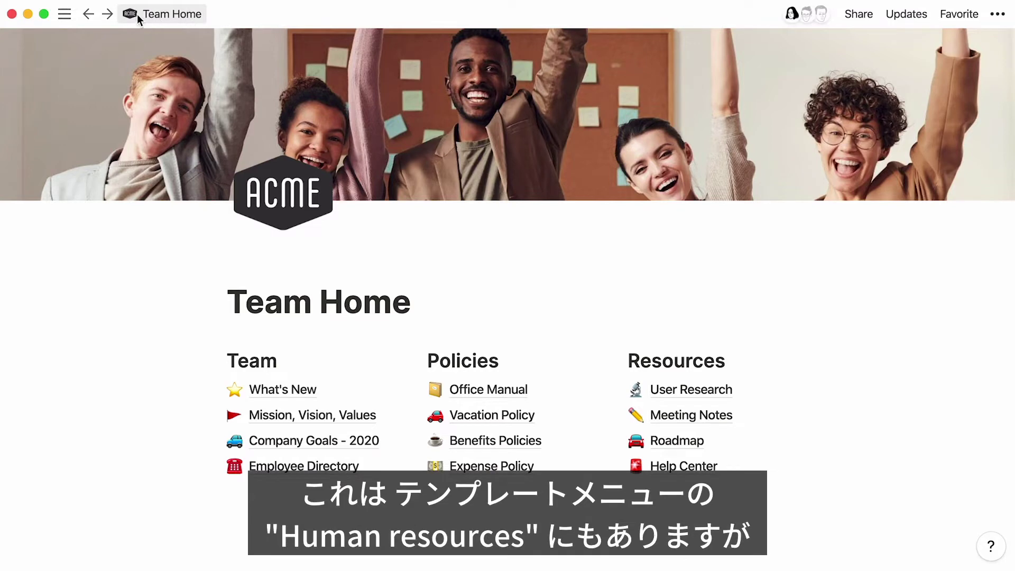
pyautogui.click(64, 14)
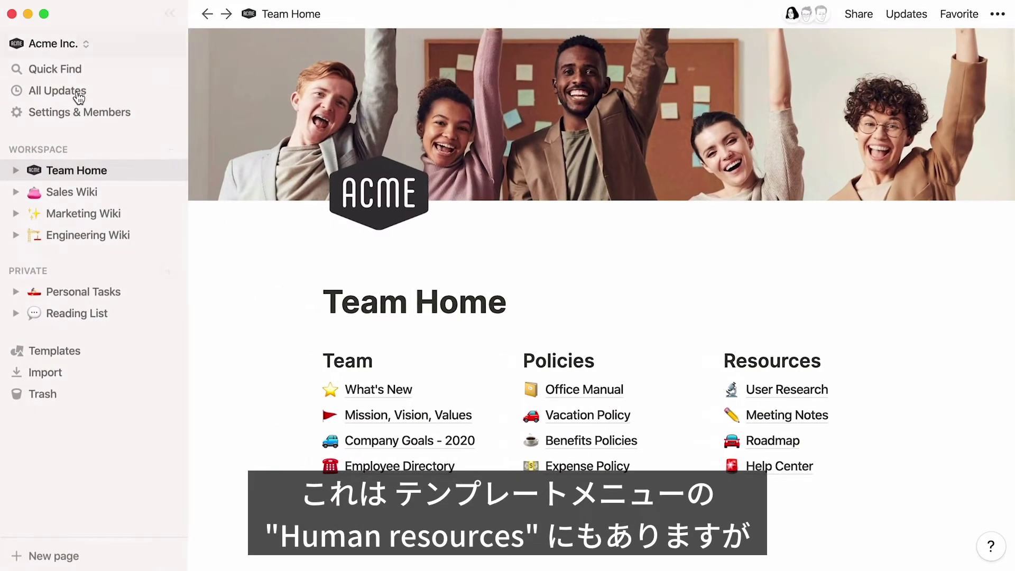
pyautogui.click(100, 358)
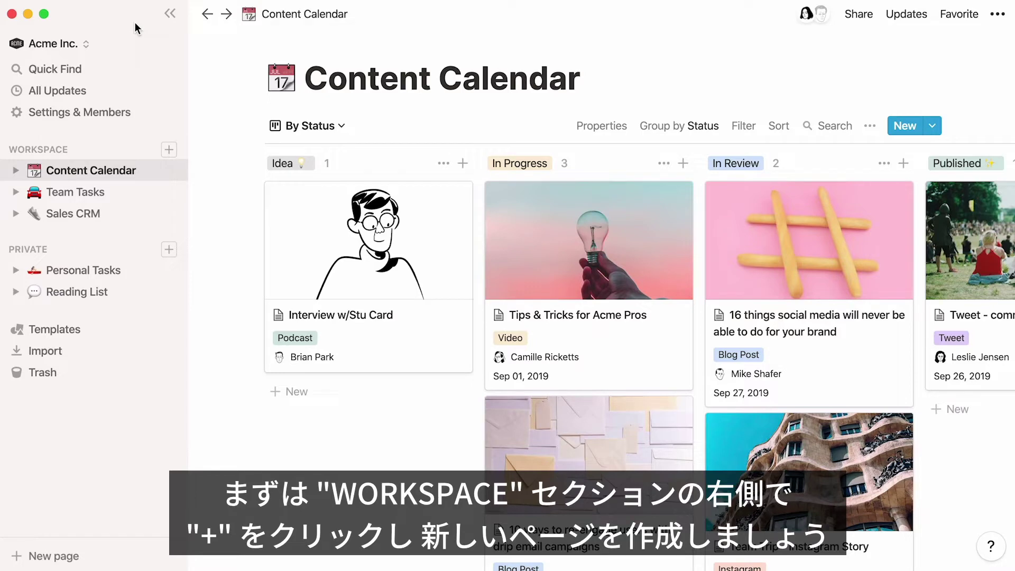
# Add an empty top-level page titled 'Team Home' and insert a new sub-page with /page
pyautogui.click(169, 150)
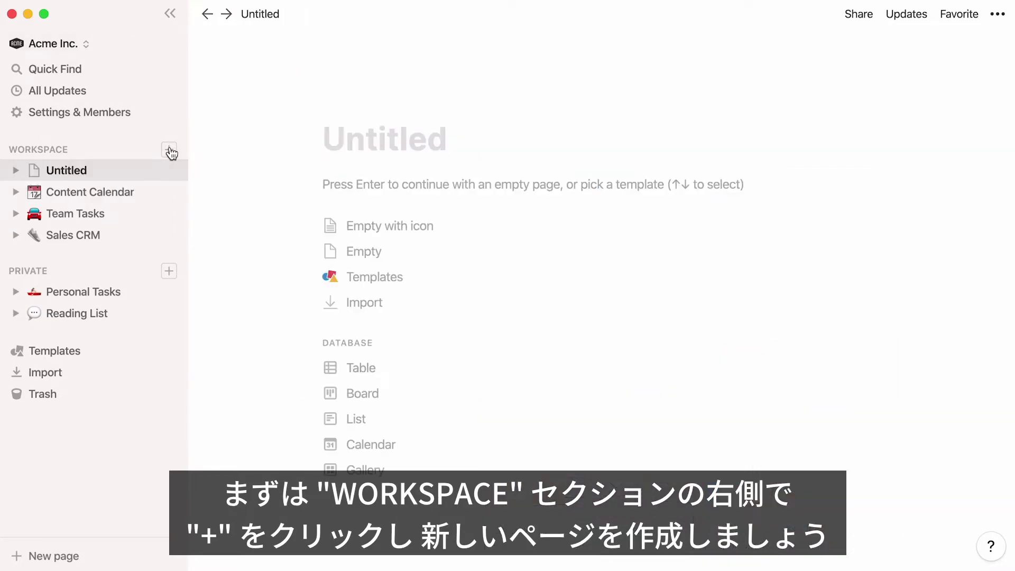
pyautogui.write('Team ')
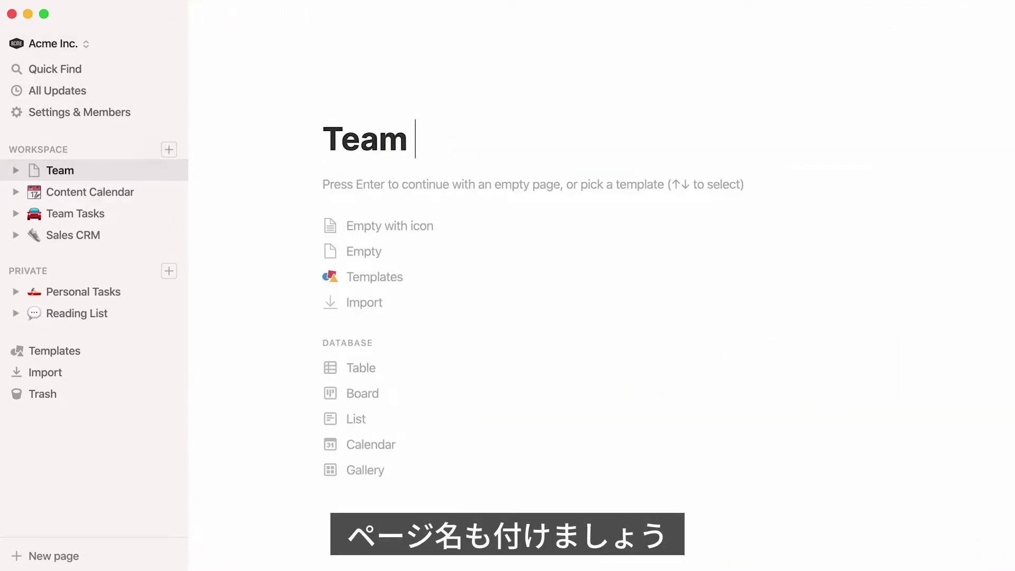
pyautogui.write('Home')
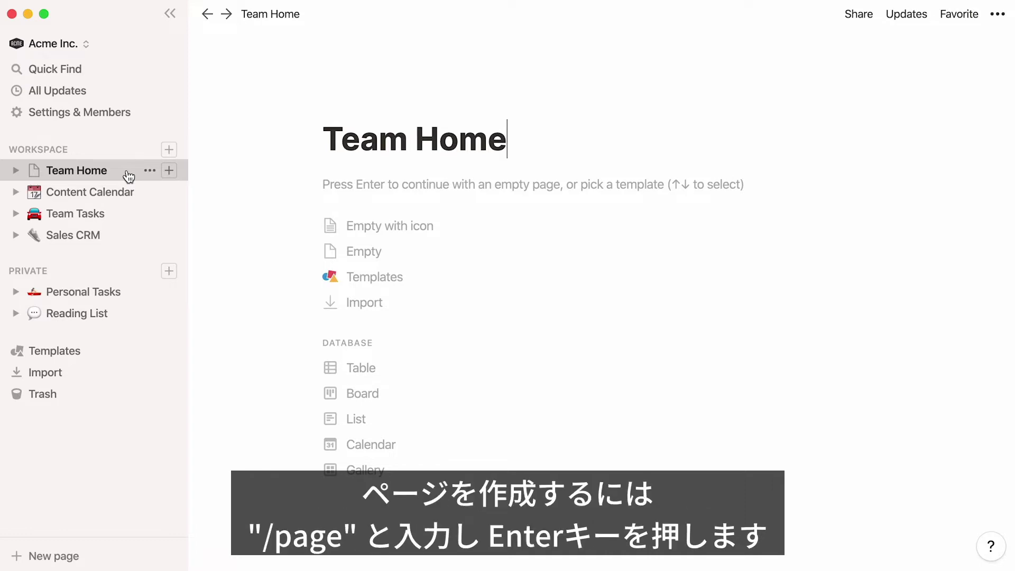
pyautogui.press('Return')
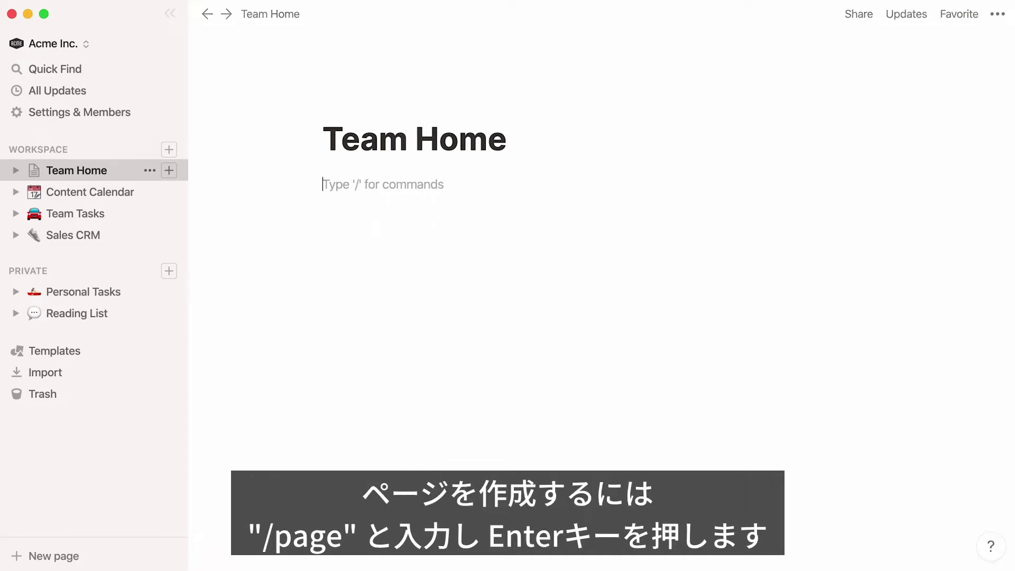
pyautogui.write('/page')
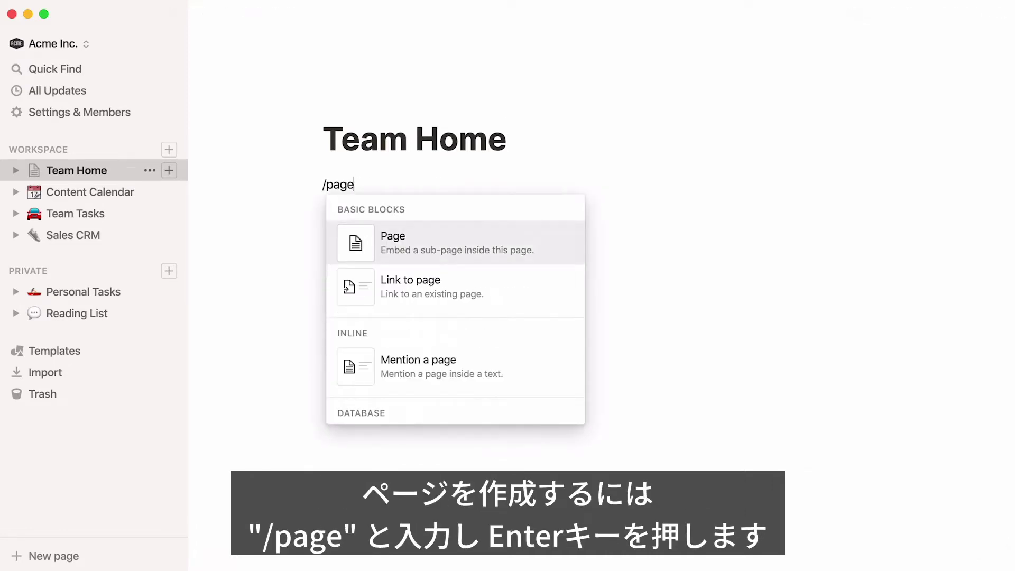
pyautogui.press('Return')
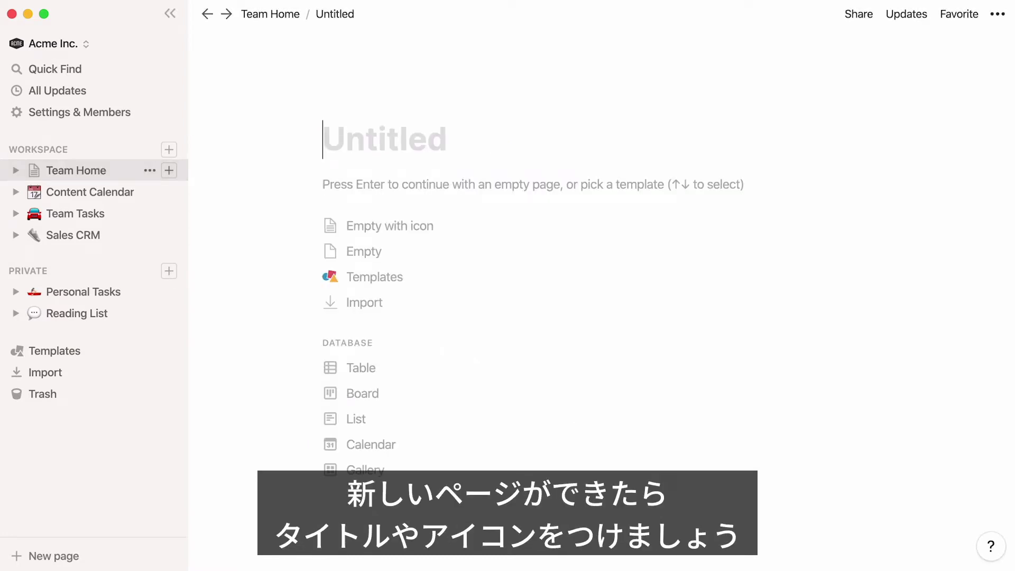
# Title the sub-page 'What's New' and give it a star emoji icon
pyautogui.write("What's New")
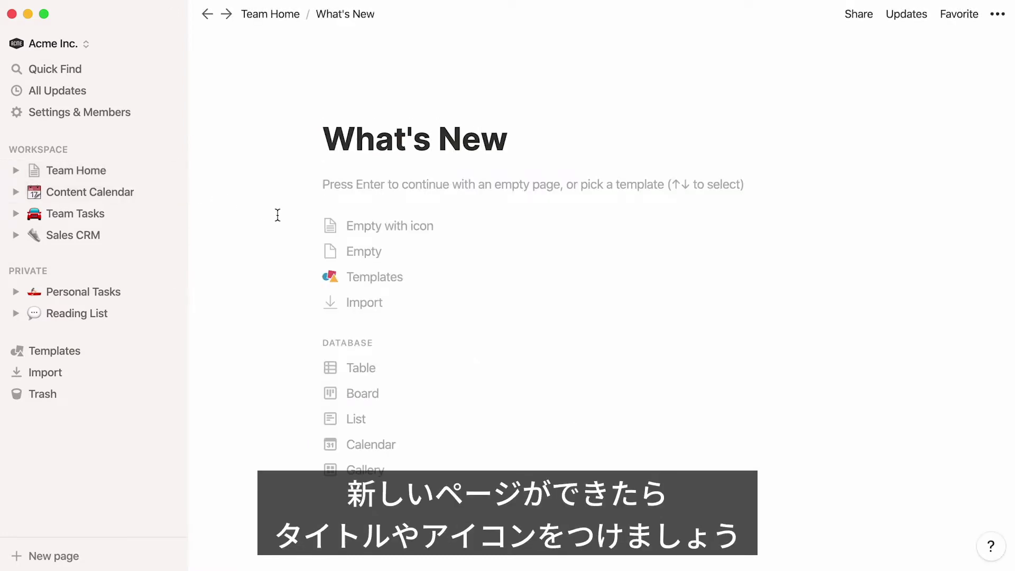
pyautogui.click(337, 228)
pyautogui.click(351, 136)
pyautogui.write('star')
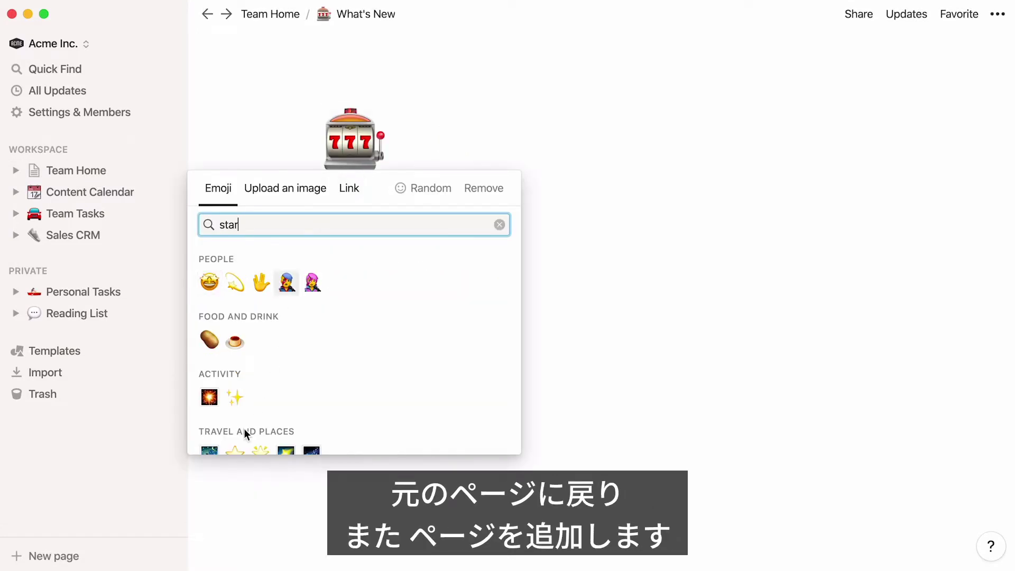
pyautogui.click(236, 450)
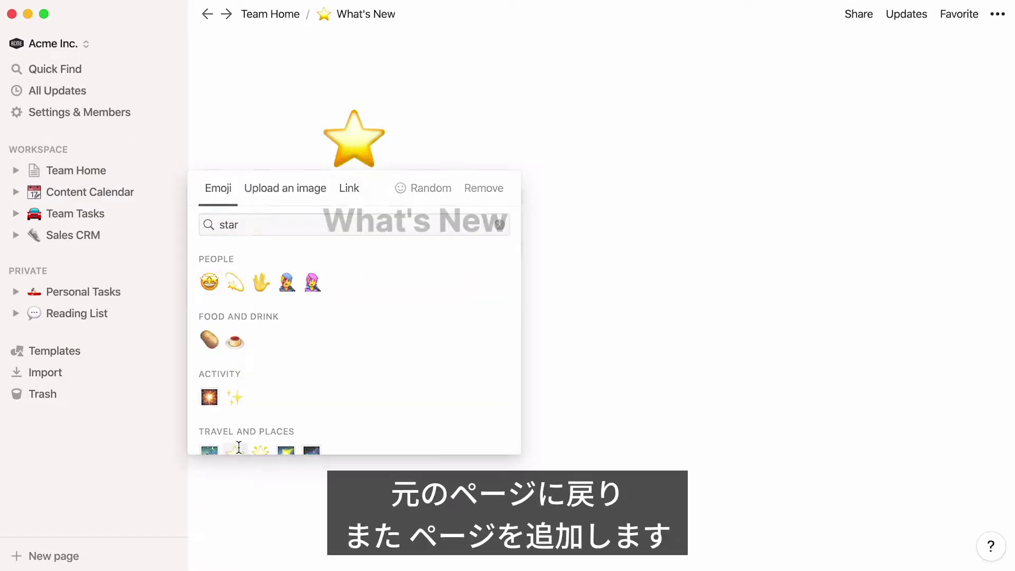
# Add a 'User Research' sub-page using the Design > User Research Database template
pyautogui.click(295, 15)
pyautogui.click(328, 208)
pyautogui.write('/page')
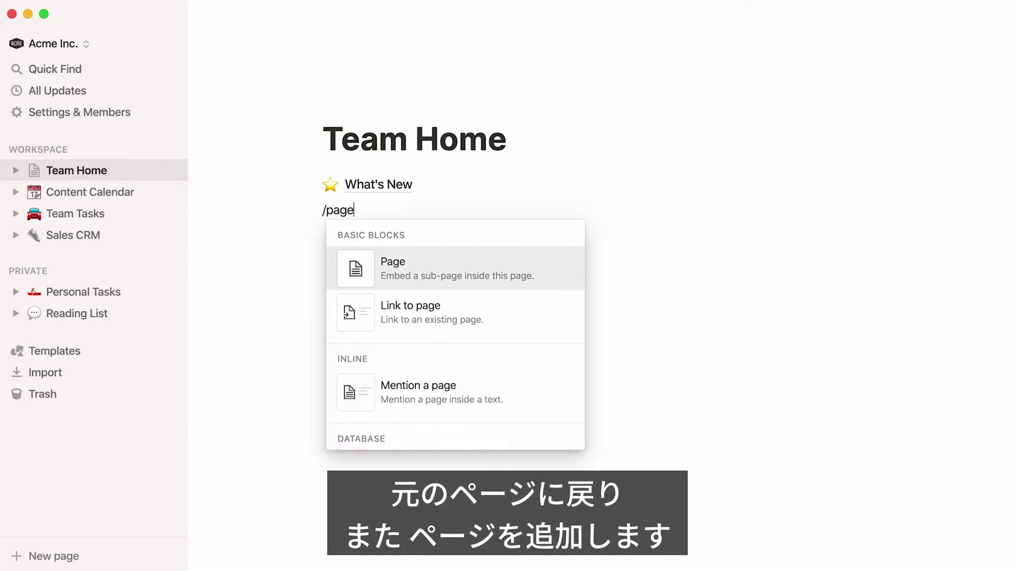
pyautogui.press('Return')
pyautogui.write('User Research')
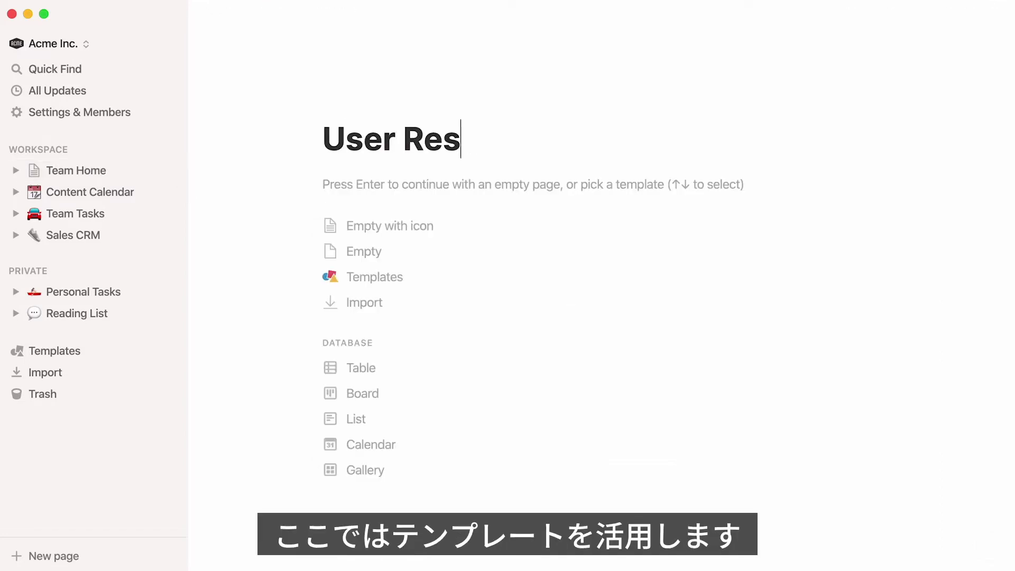
pyautogui.click(377, 277)
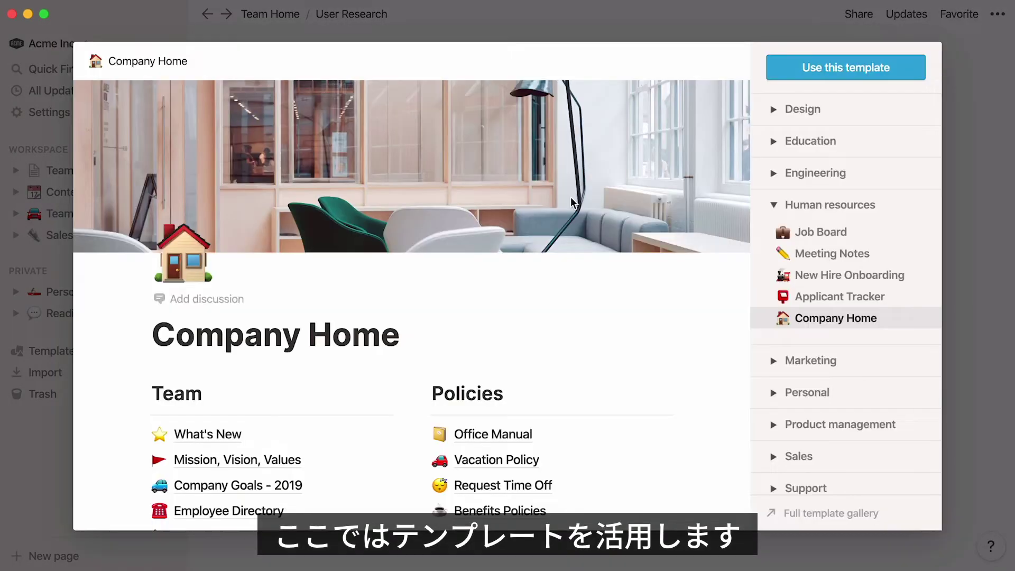
pyautogui.click(770, 110)
pyautogui.click(811, 158)
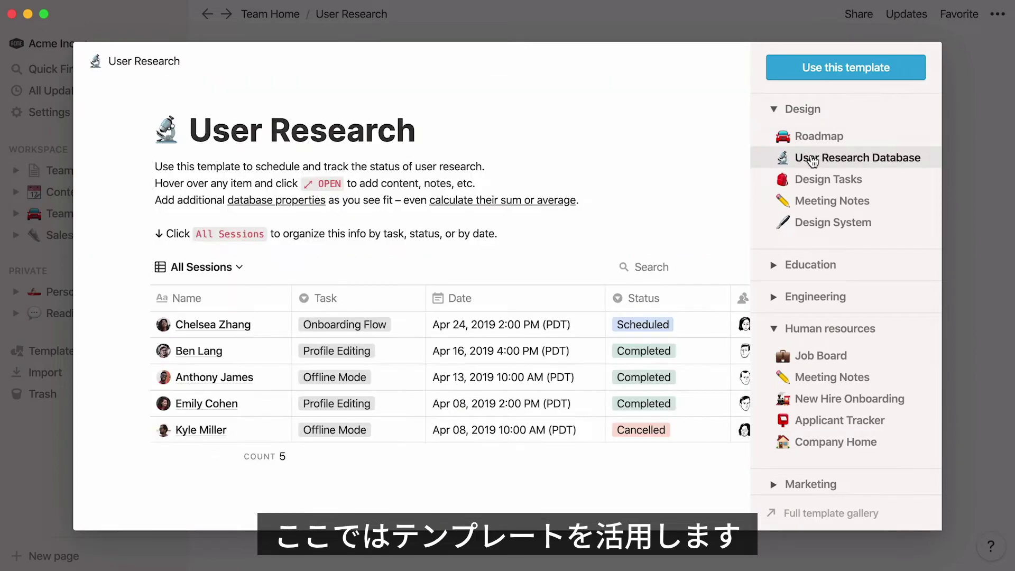
pyautogui.click(846, 68)
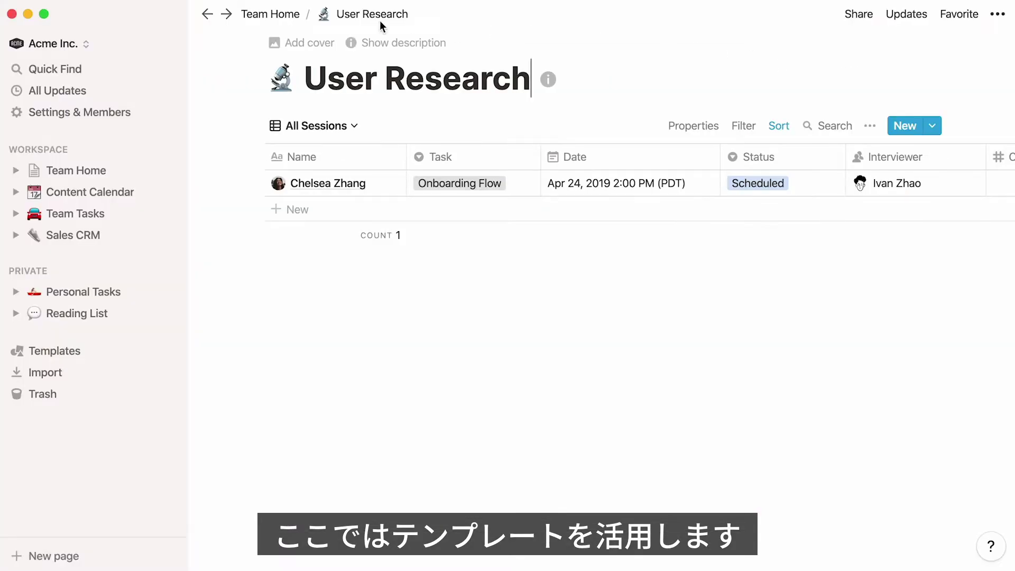
pyautogui.click(286, 16)
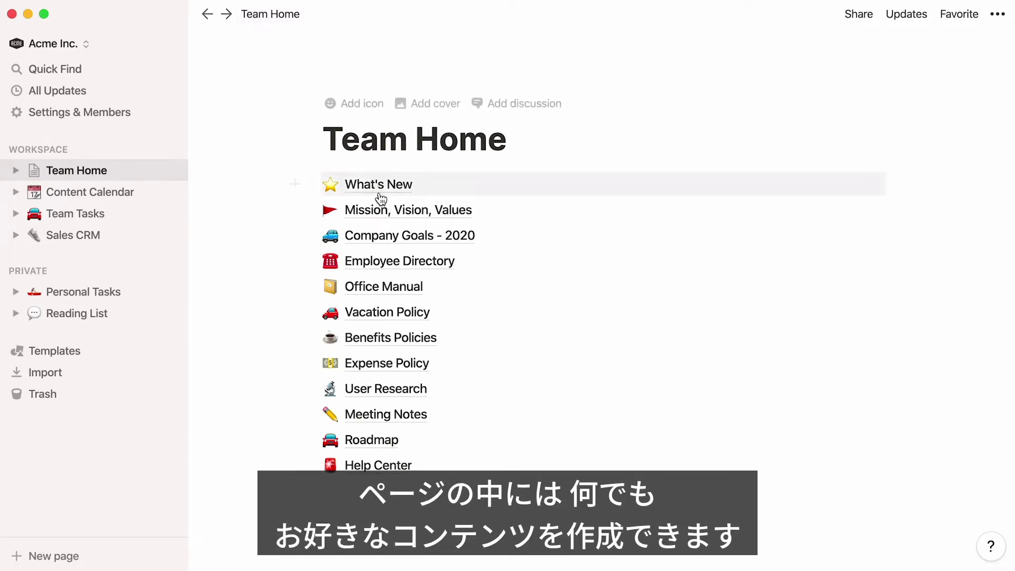
pyautogui.click(385, 212)
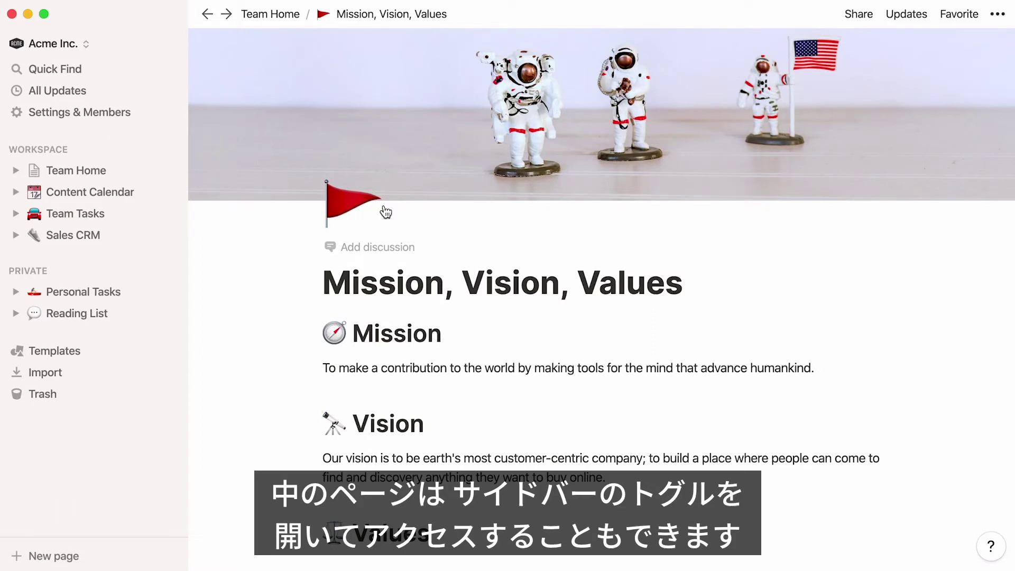
pyautogui.click(16, 171)
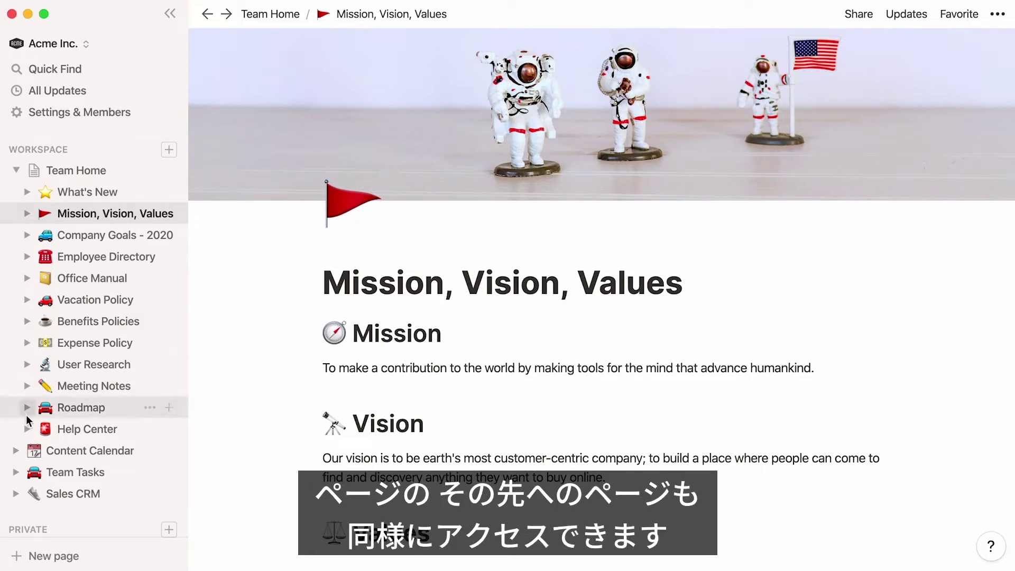
pyautogui.click(27, 428)
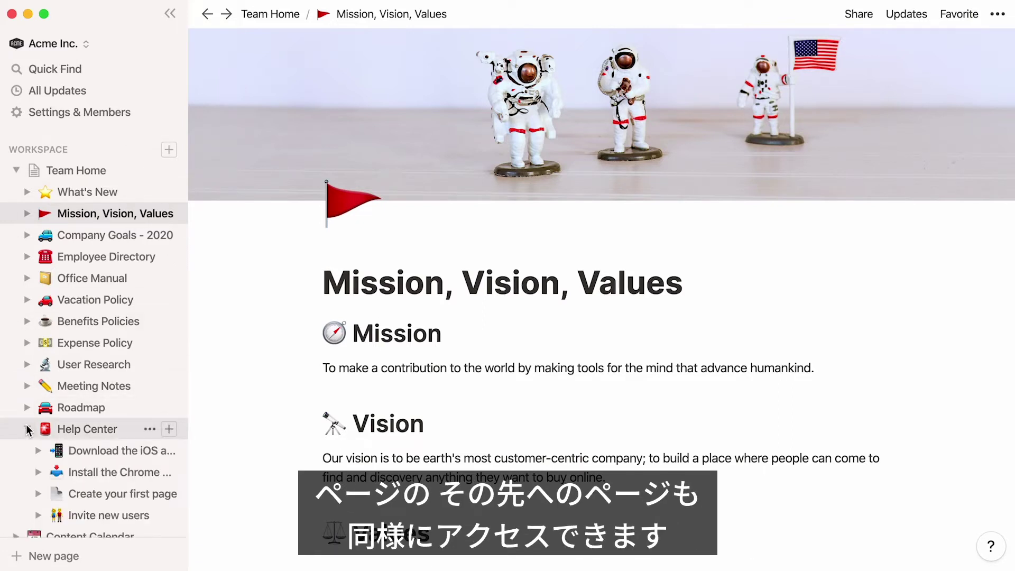
pyautogui.click(38, 450)
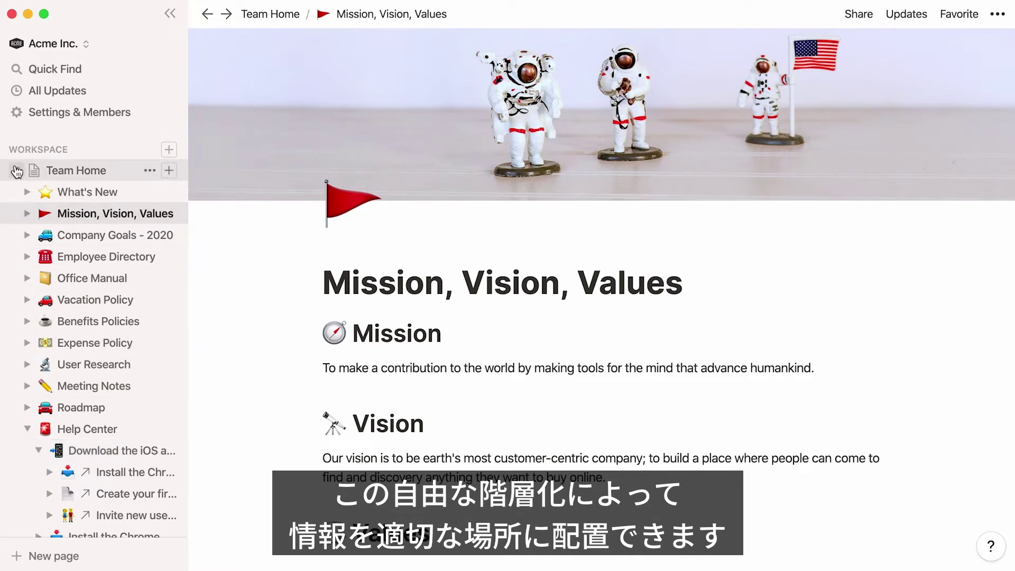
pyautogui.click(16, 170)
pyautogui.click(102, 177)
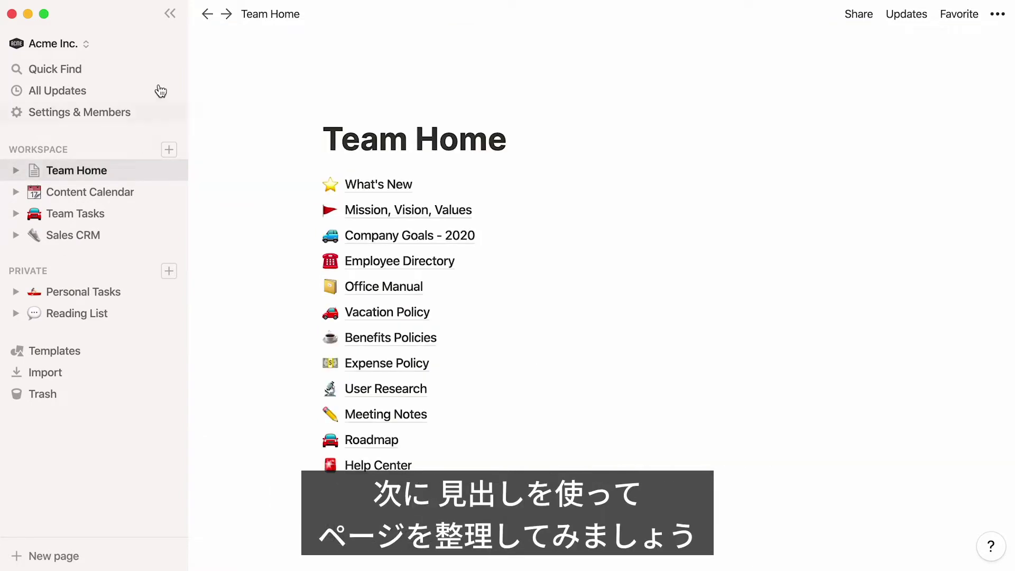
# Add a Heading 2 'Team' under the Team Home title via /heading
pyautogui.click(170, 13)
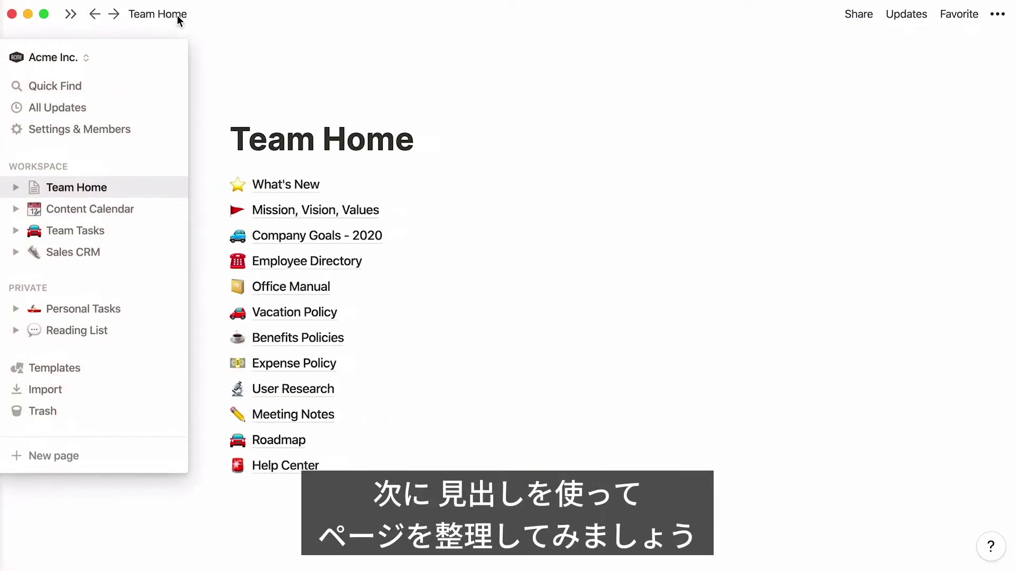
pyautogui.click(424, 150)
pyautogui.press('Return')
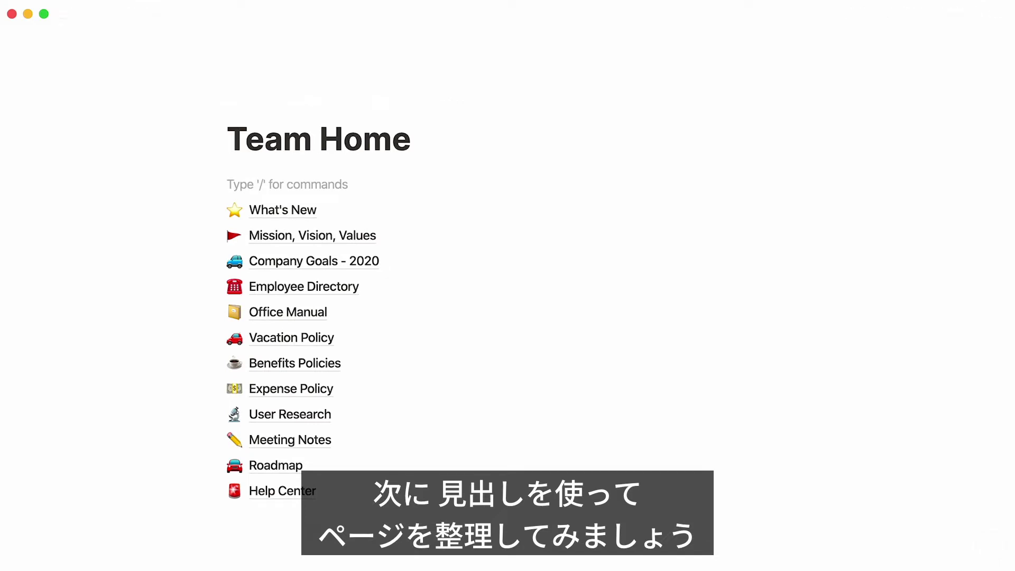
pyautogui.write('/')
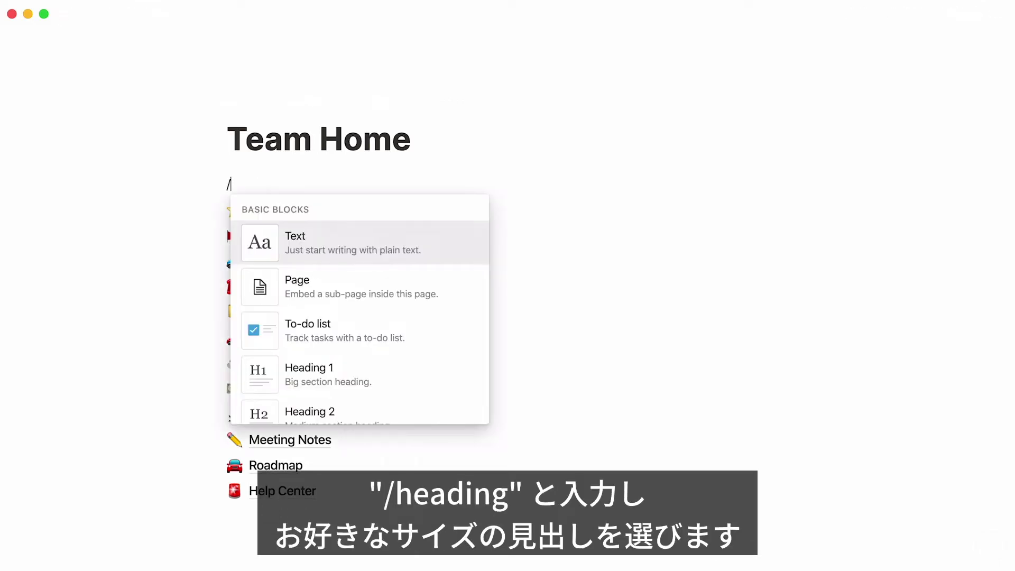
pyautogui.write('heading')
pyautogui.press('Down')
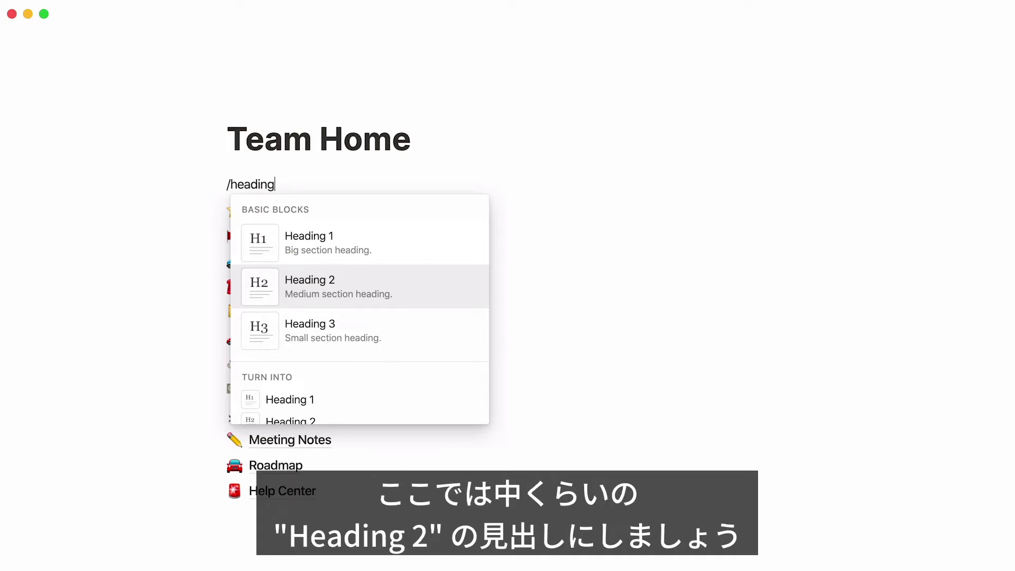
pyautogui.press('Return')
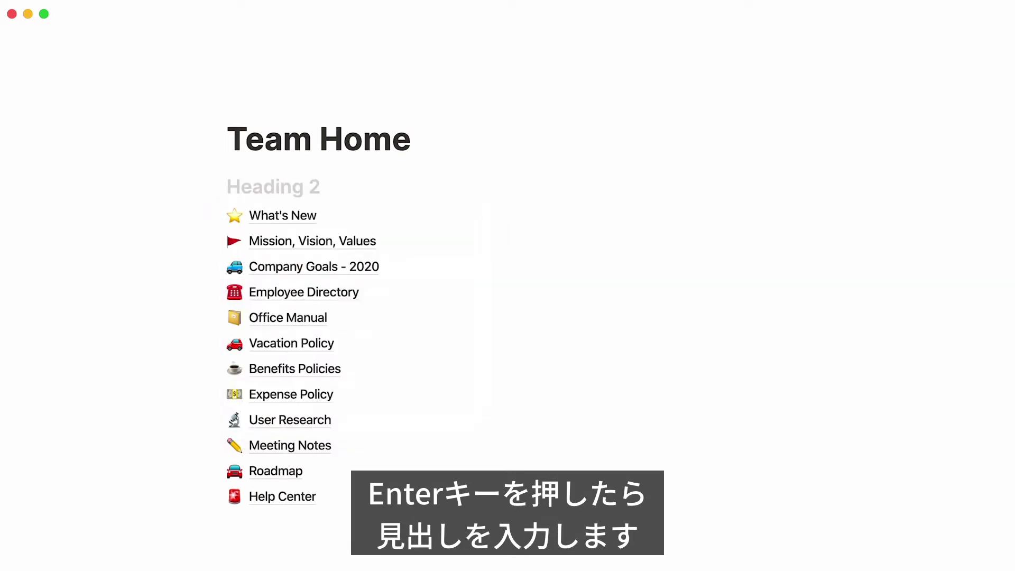
pyautogui.write('Team')
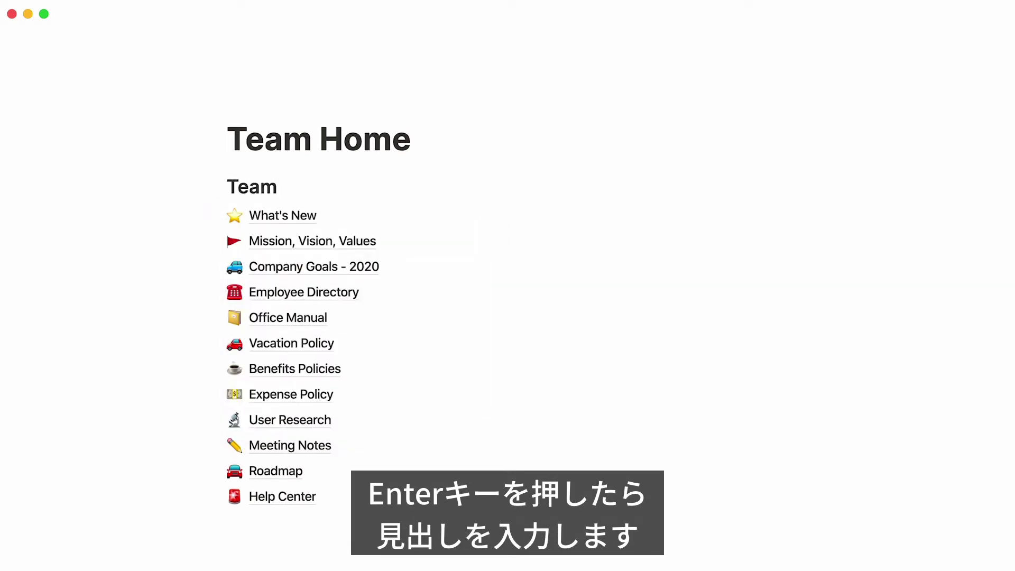
pyautogui.press('Return')
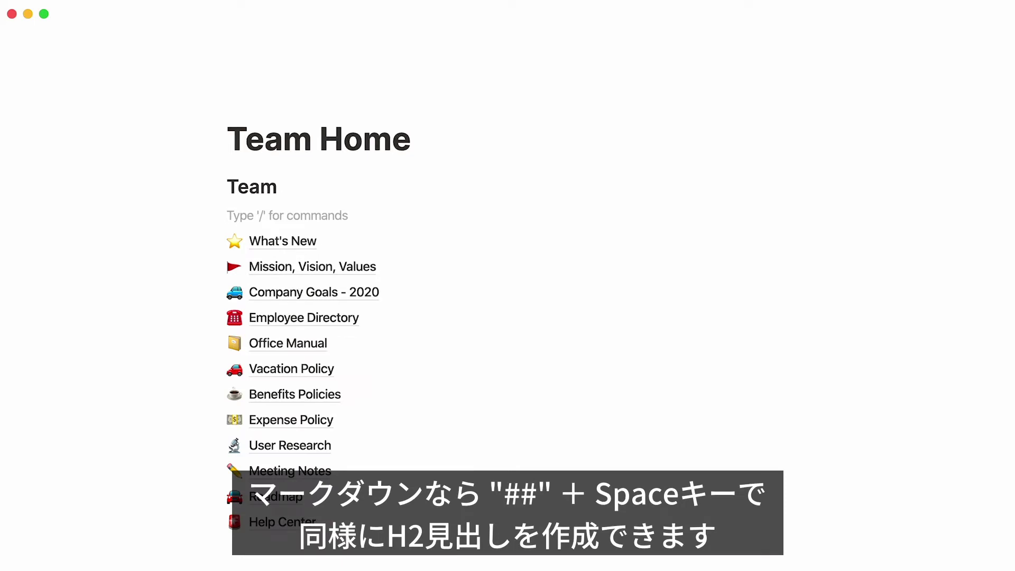
# Add Heading 2 blocks 'Policies' and 'Resources' using the ## shortcut
pyautogui.write('##')
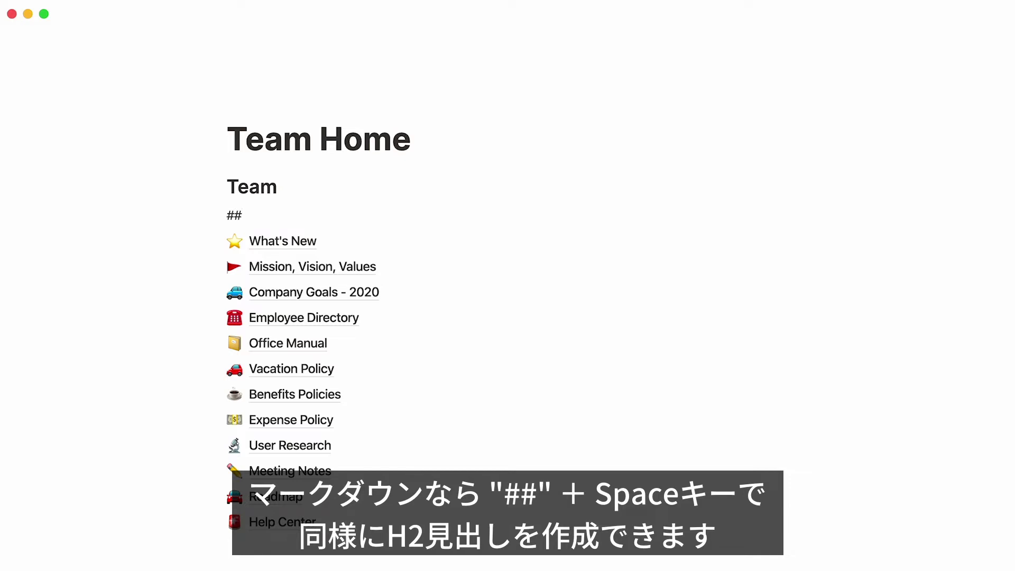
pyautogui.press('space')
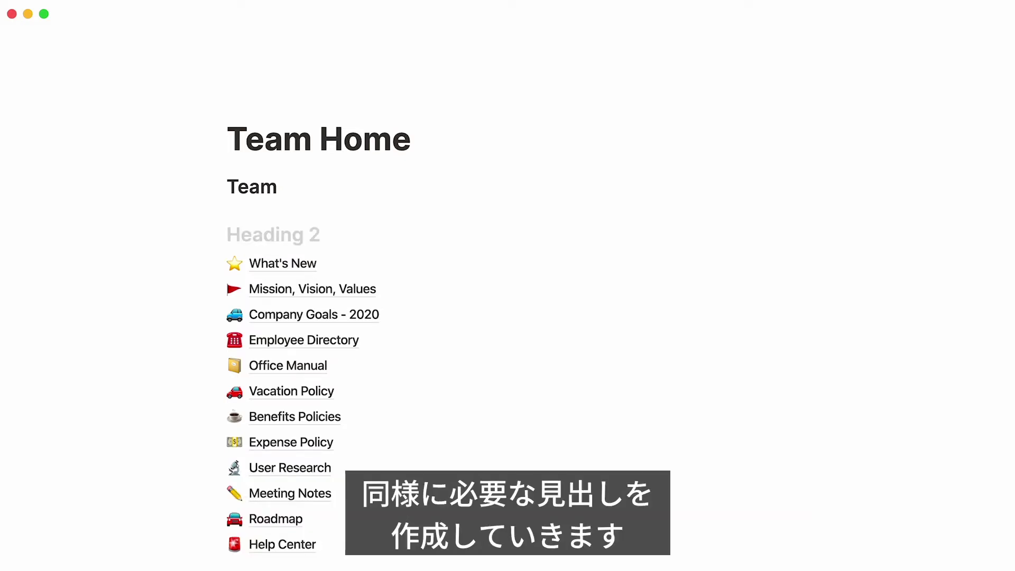
pyautogui.write('Policies')
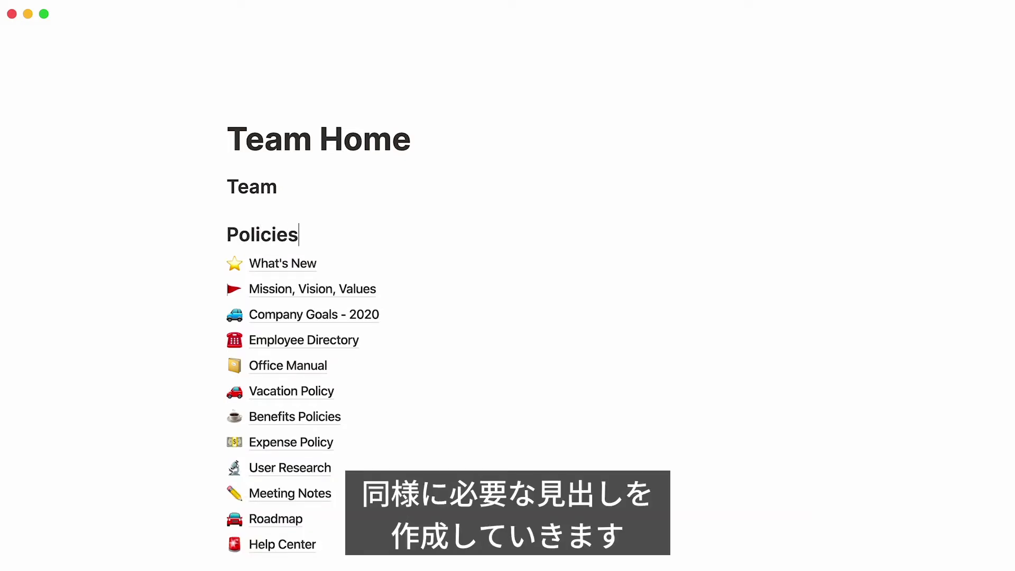
pyautogui.press('Return')
pyautogui.write('##')
pyautogui.press('space')
pyautogui.write('Resources')
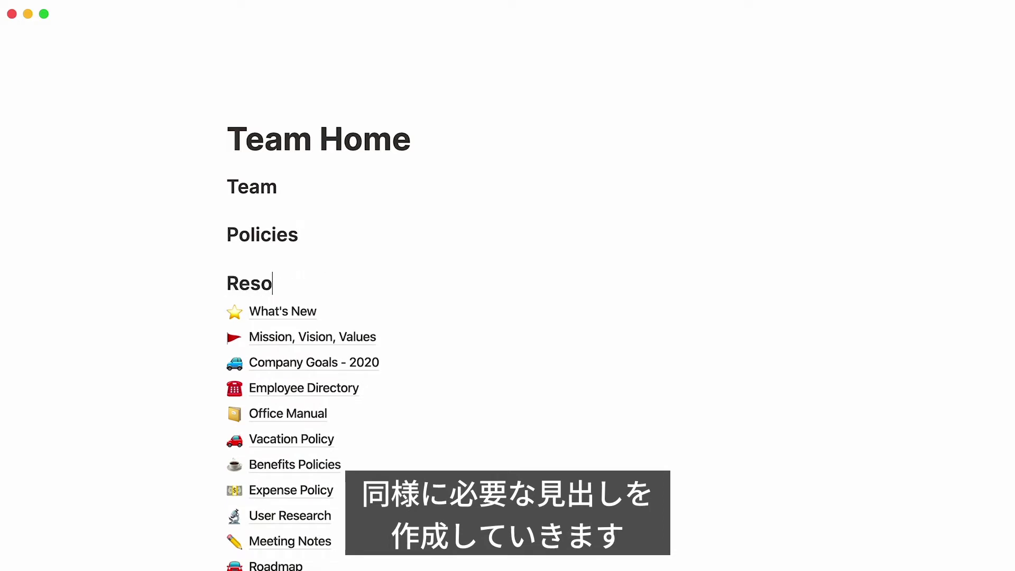
pyautogui.press('Return')
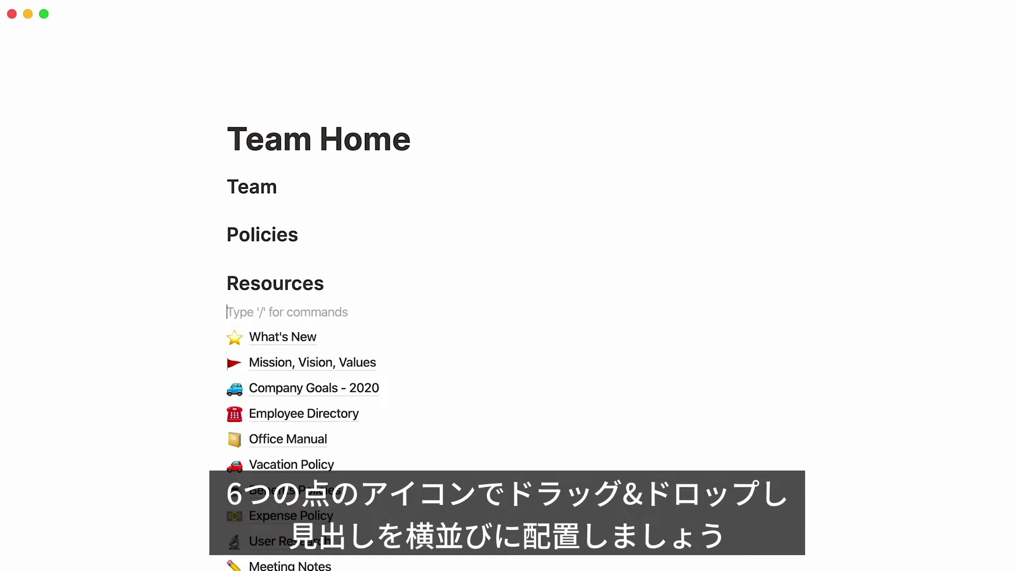
# Drag Policies beside Team and Resources beside Policies to form three columns
pyautogui.moveTo(216, 235); pyautogui.dragTo(867, 182)
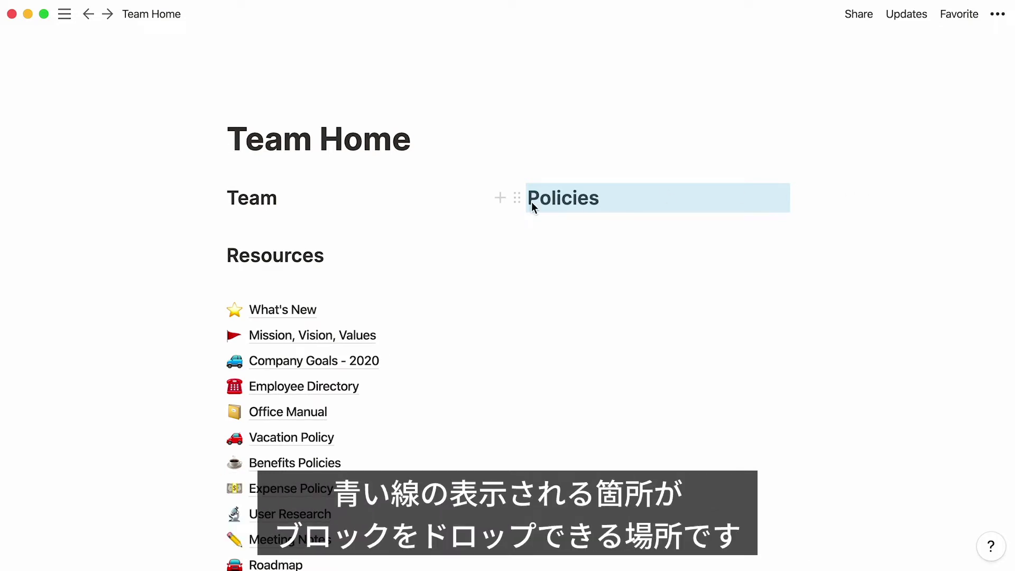
pyautogui.moveTo(215, 259); pyautogui.dragTo(924, 197)
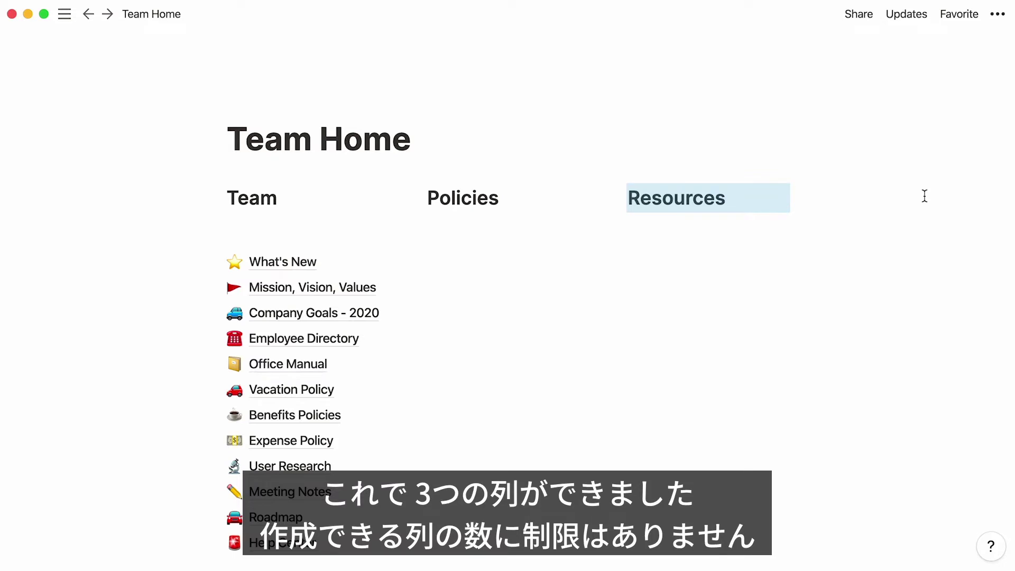
# Insert --- divider lines under the Resources, Policies and Team headings
pyautogui.click(766, 198)
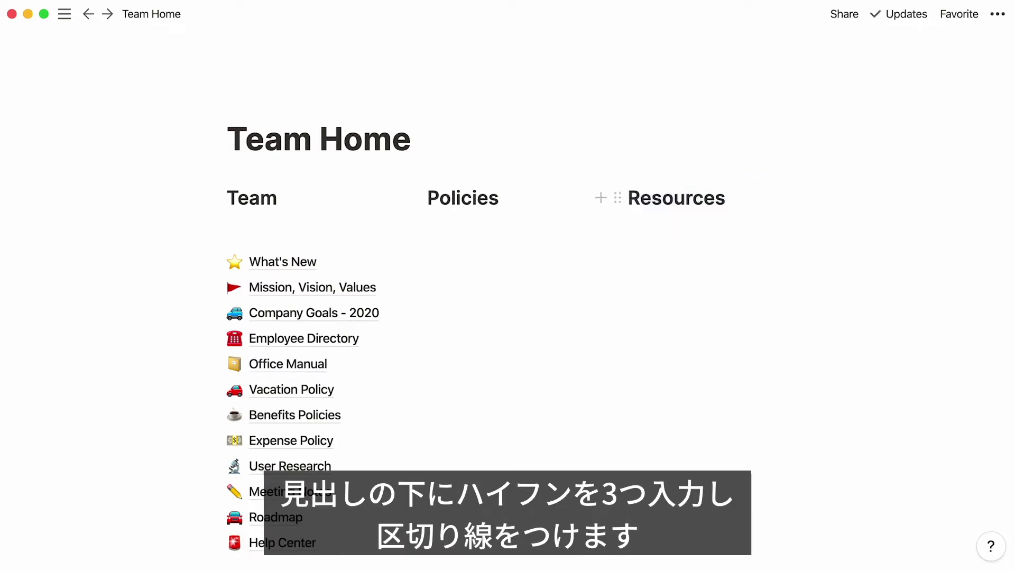
pyautogui.press('Return')
pyautogui.write('---')
pyautogui.click(560, 198)
pyautogui.press('Return')
pyautogui.write('---')
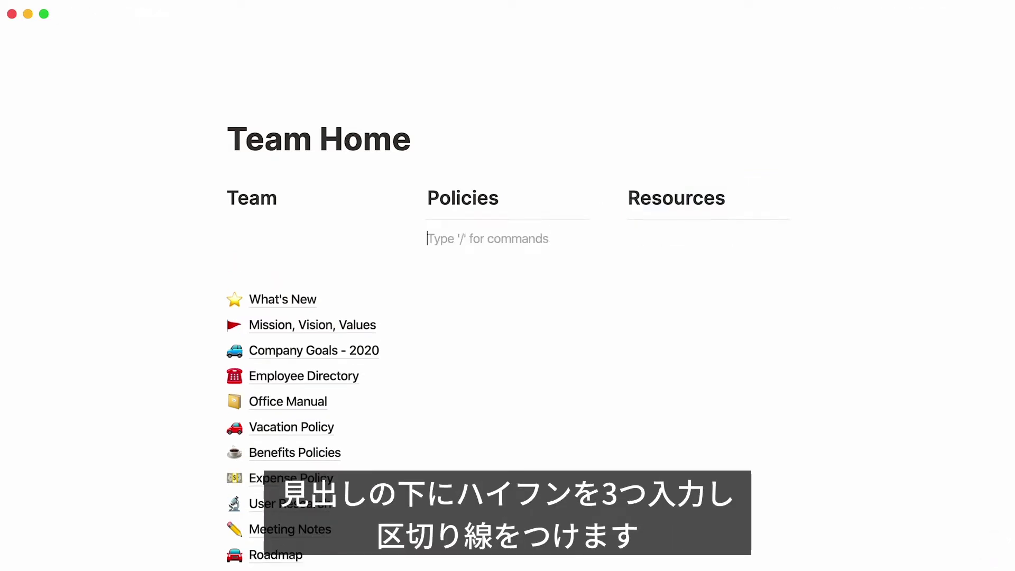
pyautogui.click(360, 198)
pyautogui.press('Return')
pyautogui.write('---')
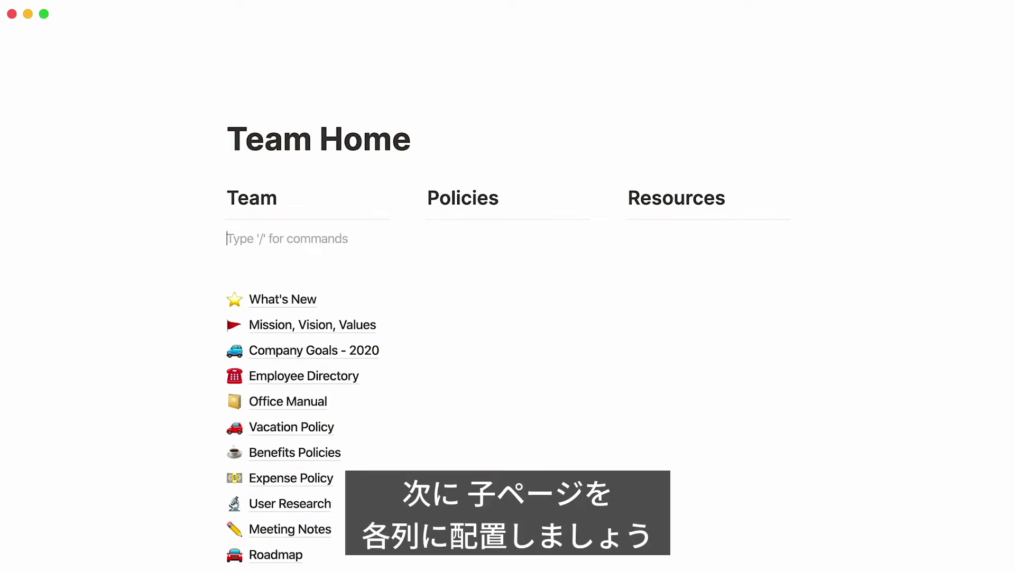
pyautogui.click(924, 199)
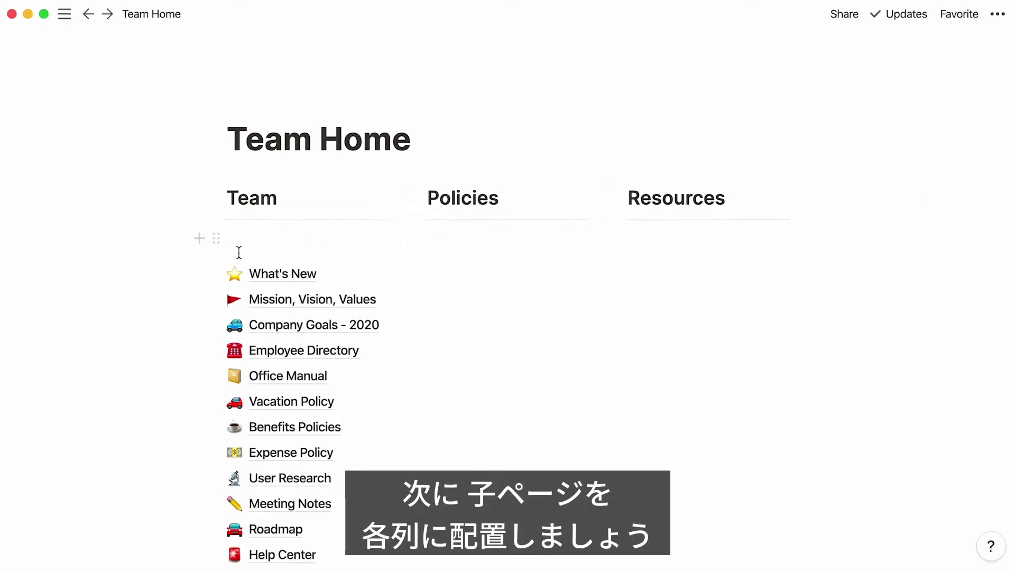
# Move four sub-pages into each of Team, Policies and Resources, with User Research below Meeting Notes
pyautogui.moveTo(187, 270); pyautogui.dragTo(255, 349)
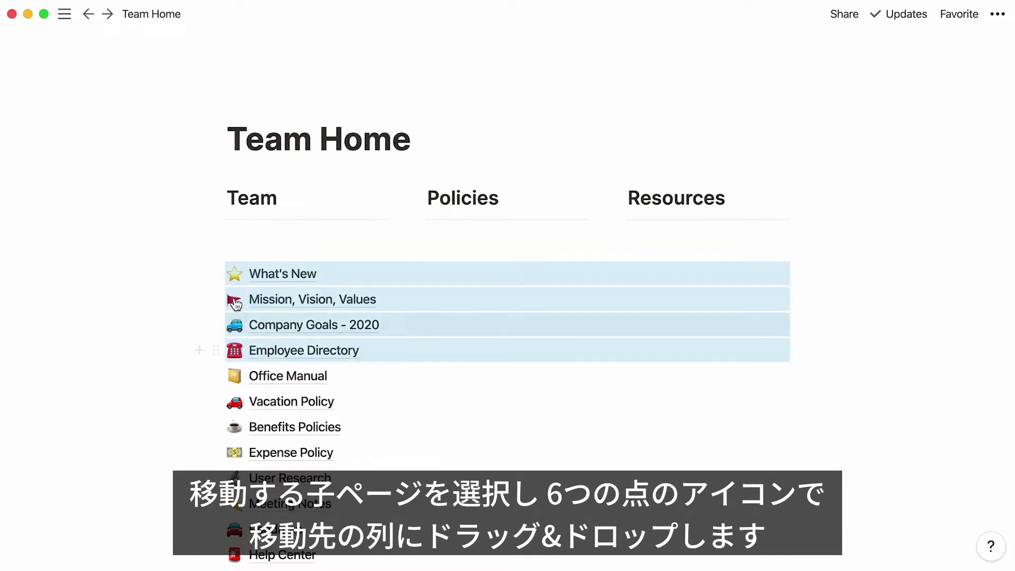
pyautogui.moveTo(218, 272); pyautogui.dragTo(226, 240)
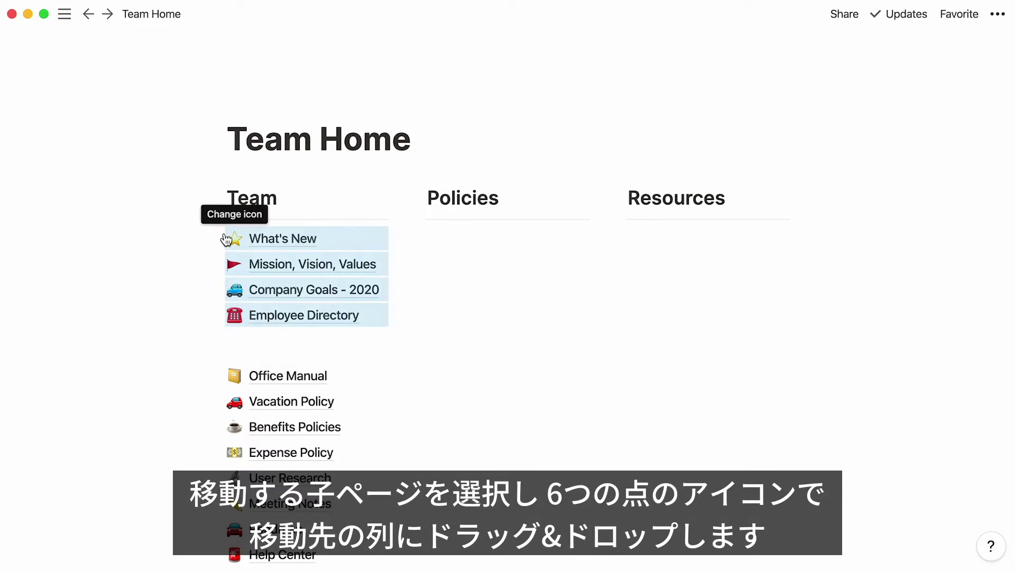
pyautogui.moveTo(169, 379); pyautogui.dragTo(270, 449)
pyautogui.moveTo(212, 376); pyautogui.dragTo(454, 251)
pyautogui.moveTo(269, 342); pyautogui.dragTo(264, 452)
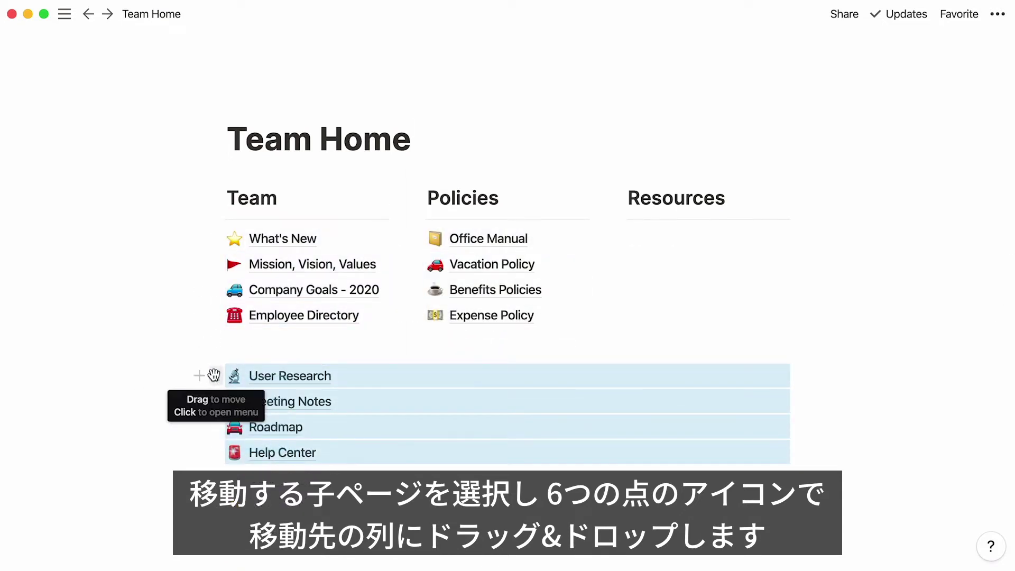
pyautogui.moveTo(213, 376); pyautogui.dragTo(708, 224)
pyautogui.click(708, 224)
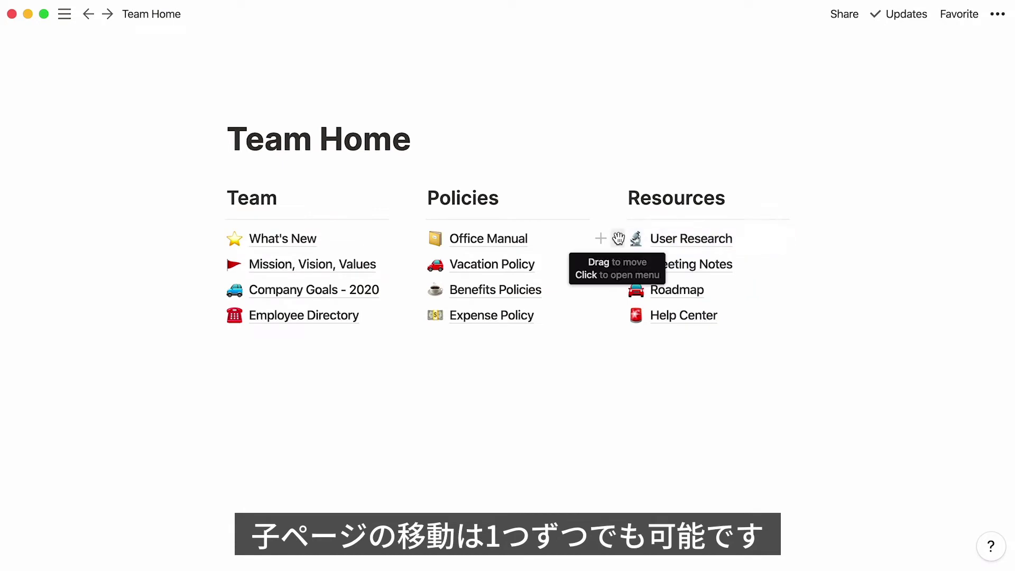
pyautogui.moveTo(618, 238); pyautogui.dragTo(618, 265)
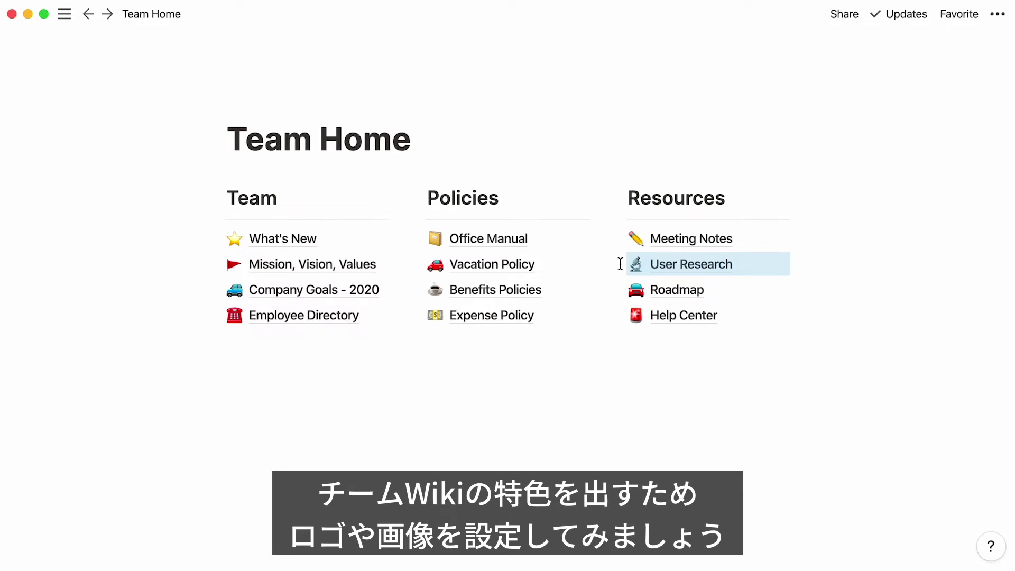
# Upload acme.png from the Desktop as the Team Home page icon
pyautogui.click(584, 247)
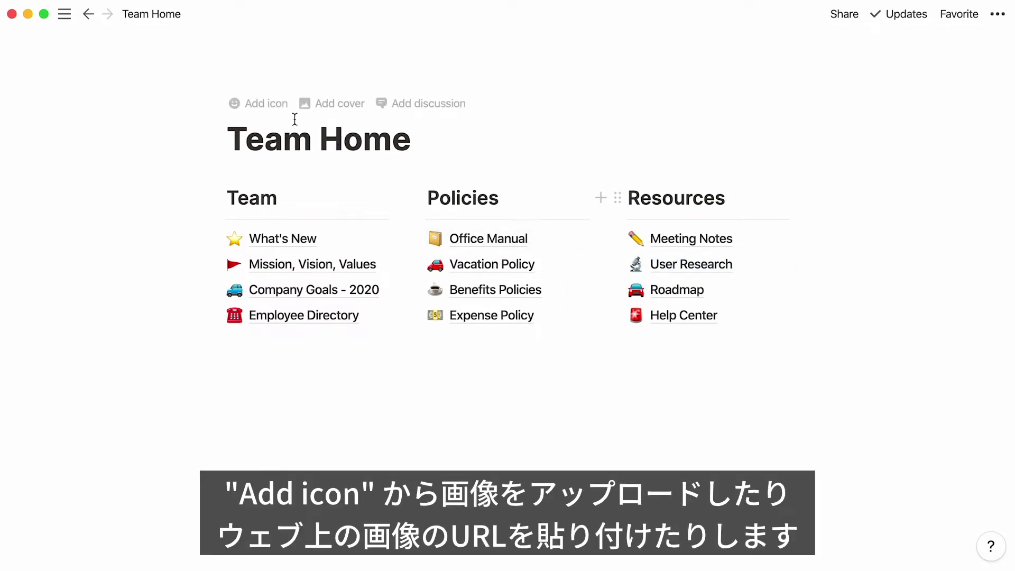
pyautogui.click(278, 111)
pyautogui.click(238, 150)
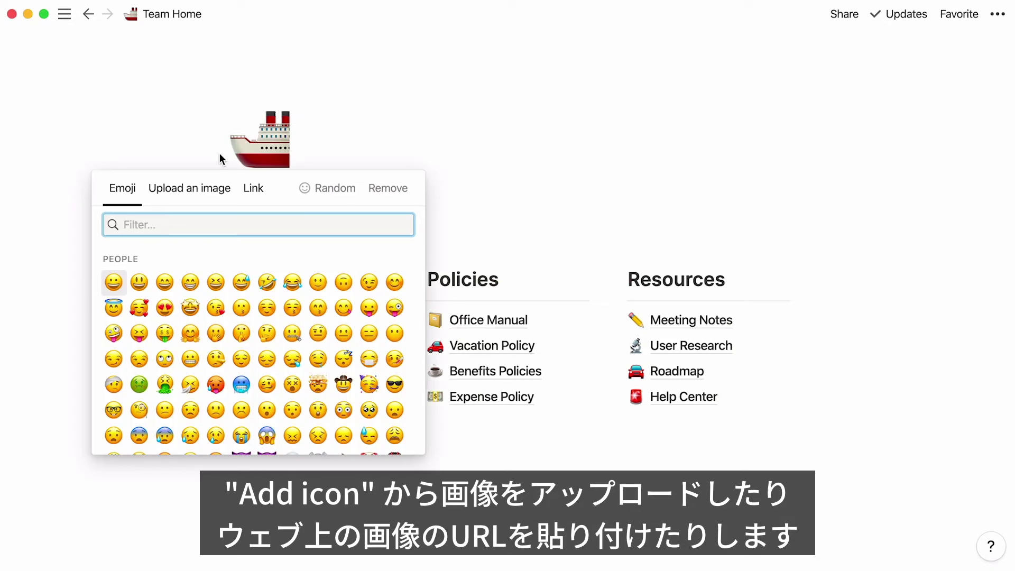
pyautogui.click(186, 191)
pyautogui.click(201, 240)
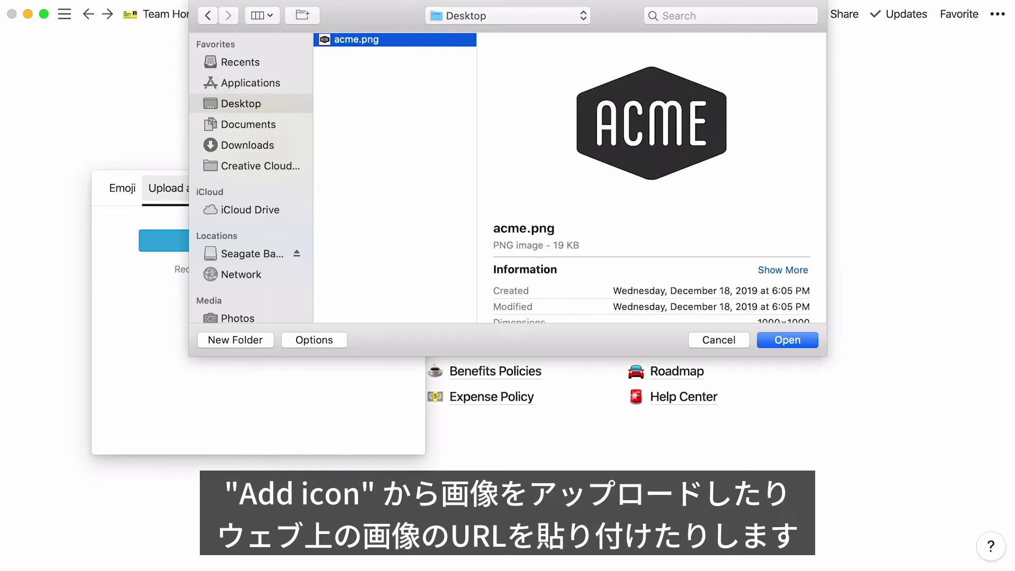
pyautogui.press('Return')
pyautogui.click(280, 173)
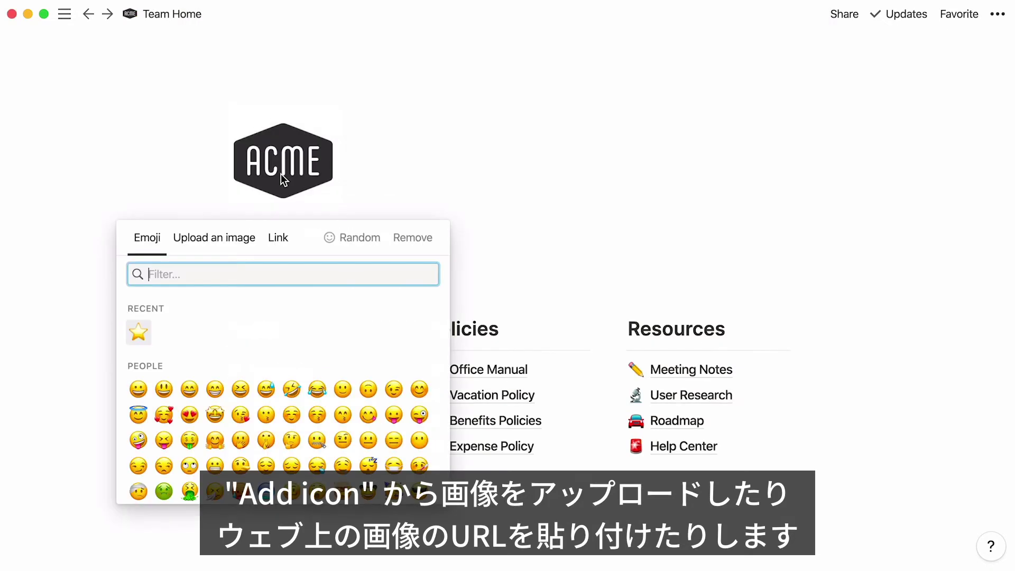
pyautogui.click(285, 246)
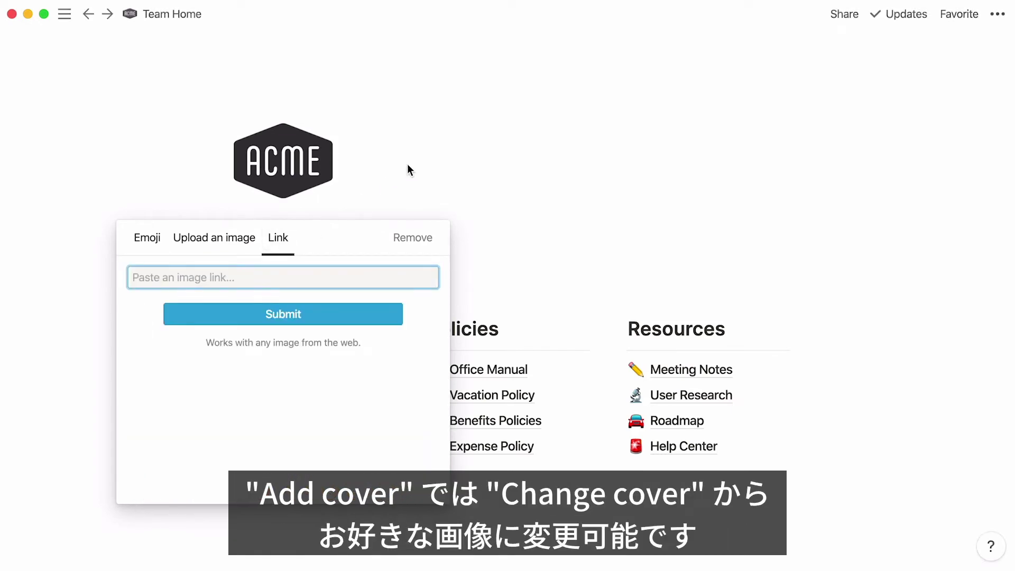
pyautogui.click(403, 166)
# Add a cover and replace it with the uploaded team.jpeg group photo
pyautogui.click(275, 235)
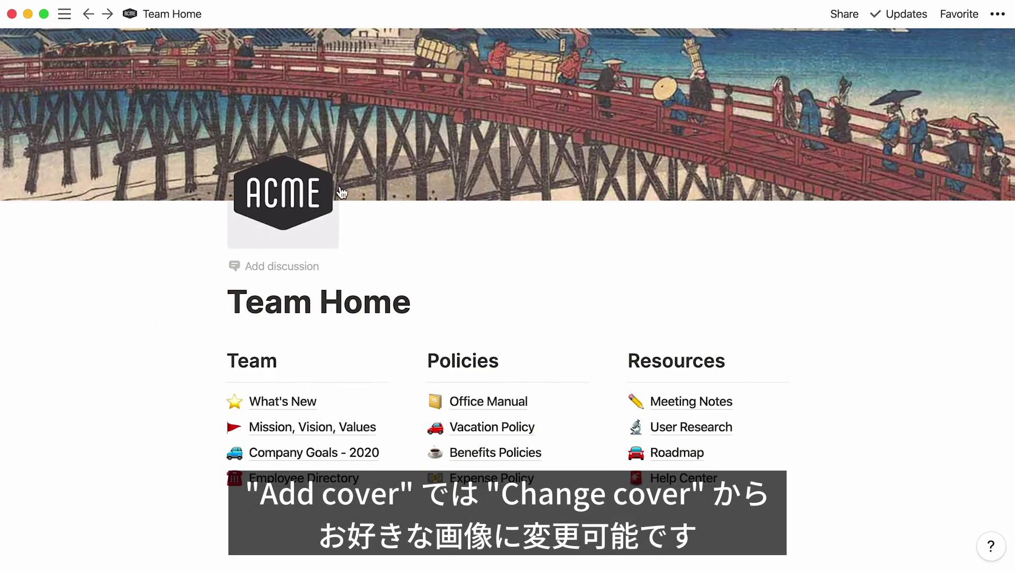
pyautogui.click(687, 184)
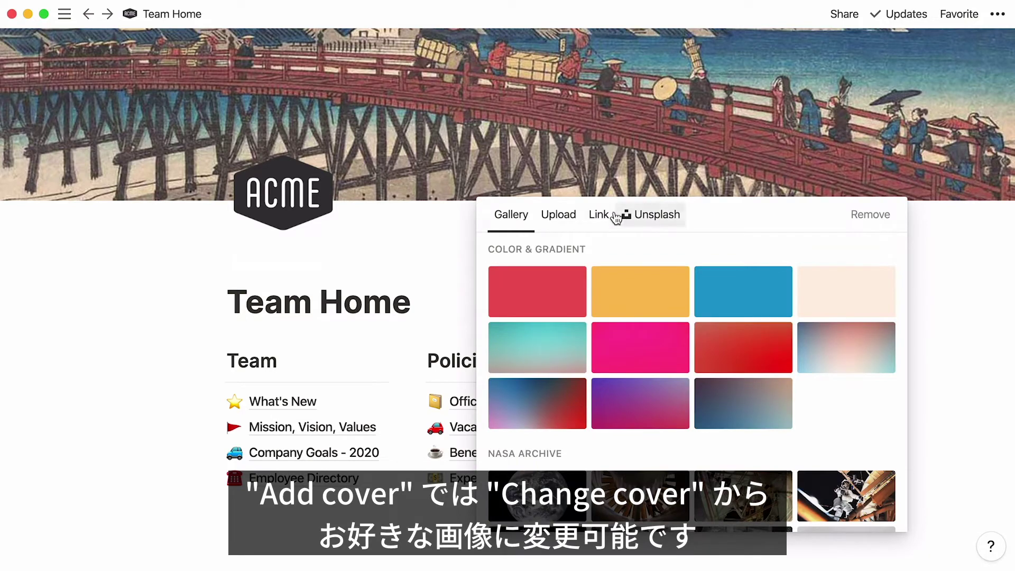
pyautogui.click(601, 217)
pyautogui.click(558, 217)
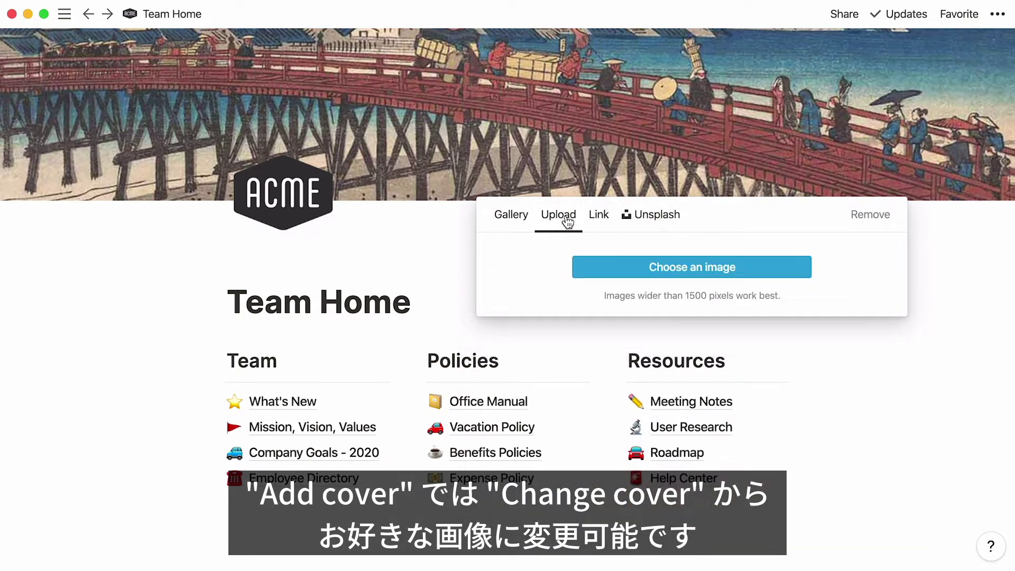
pyautogui.click(600, 272)
pyautogui.doubleClick(378, 39)
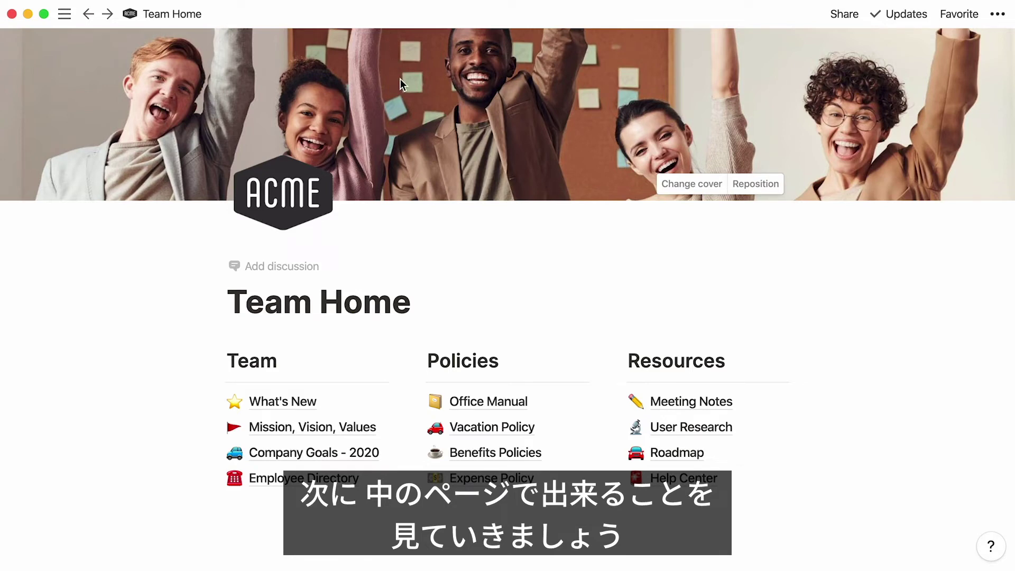
# Open Vacation Policy and insert a /callout block and an empty block under its title
pyautogui.click(500, 426)
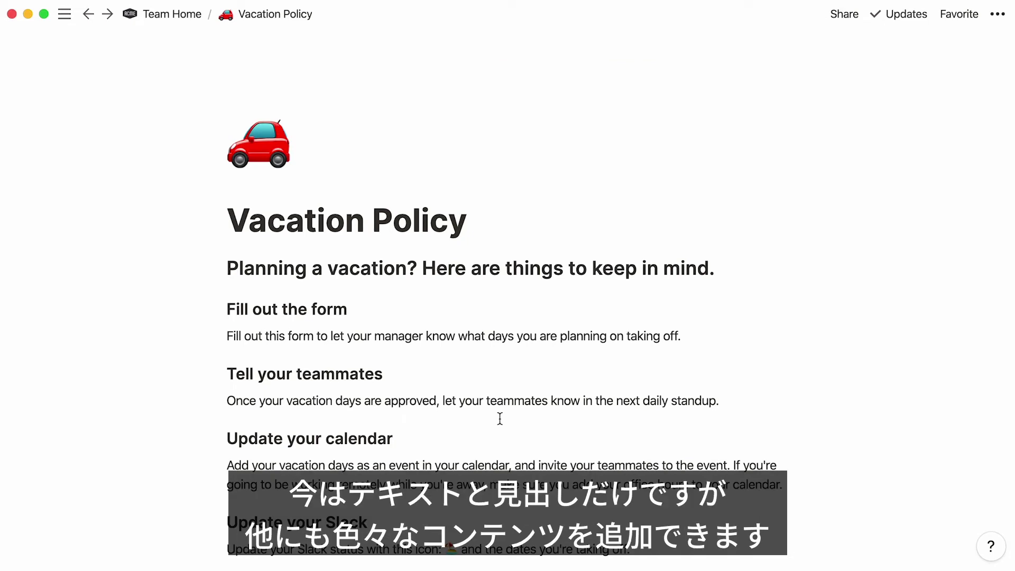
pyautogui.click(492, 220)
pyautogui.press('Return')
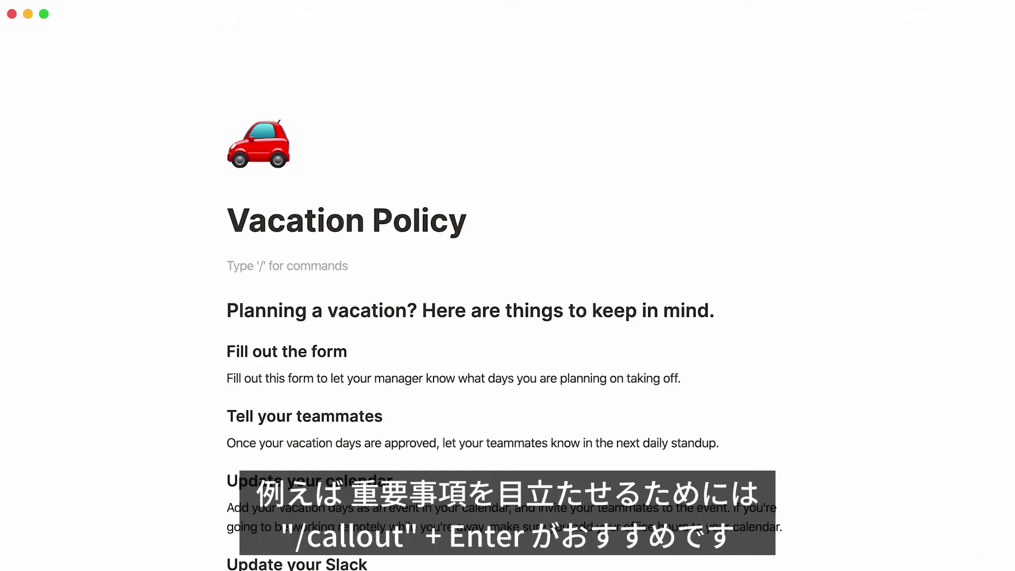
pyautogui.write('/')
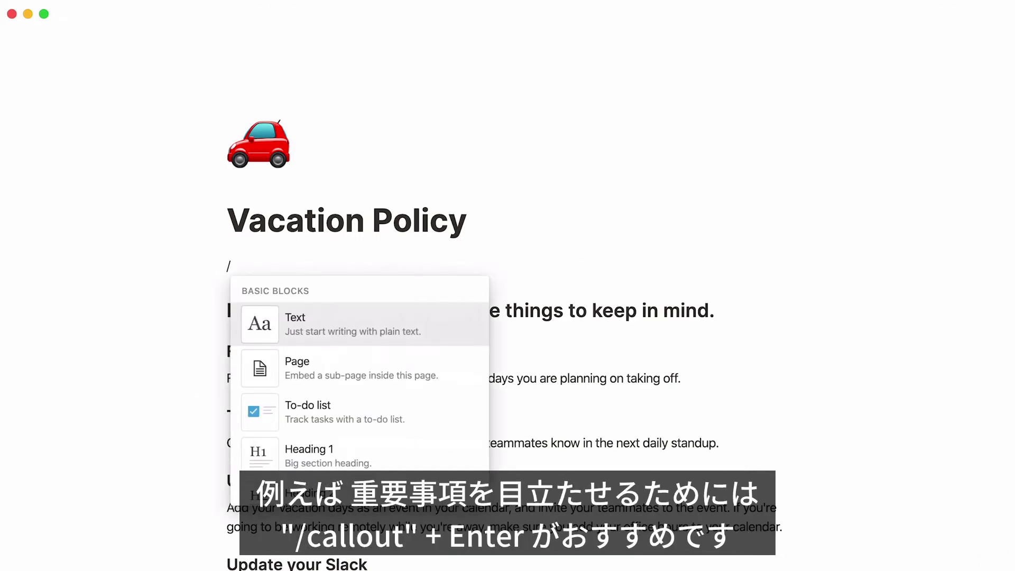
pyautogui.write('callout')
pyautogui.press('Return')
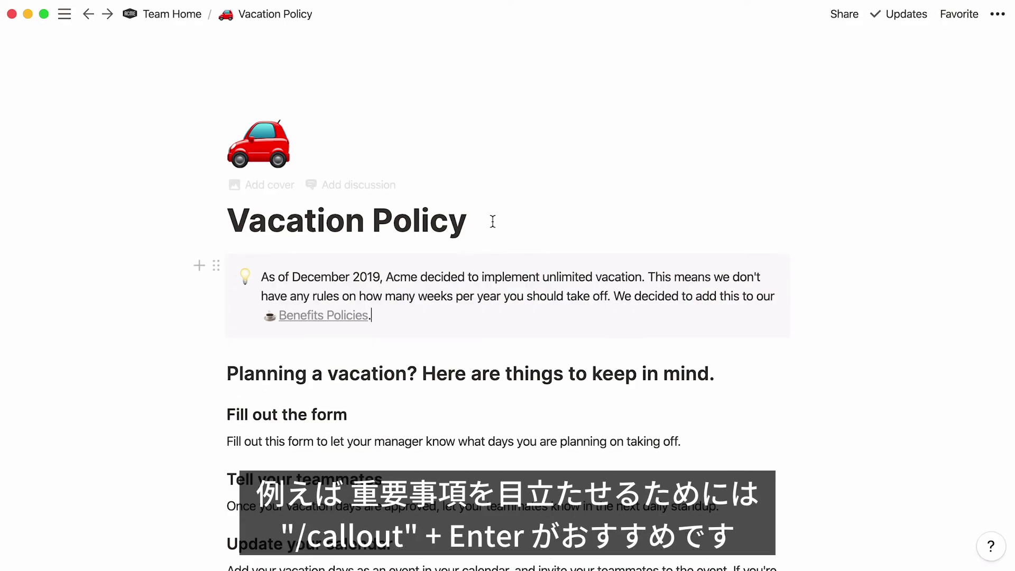
pyautogui.click(492, 220)
pyautogui.press('Return')
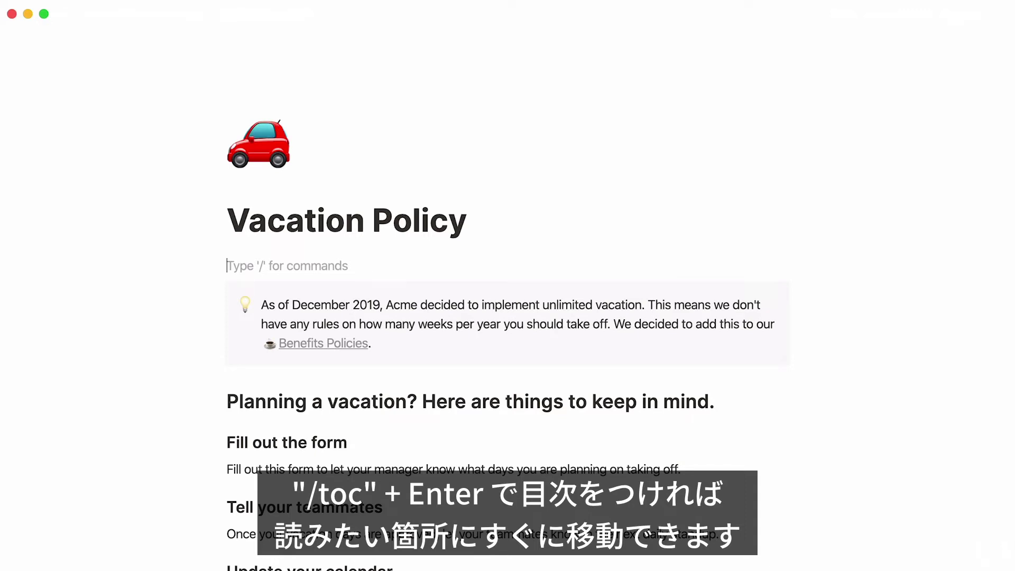
# Insert a /toc block under the title, then jump to the 'Update your calendar' and 'Set up OOO email' headings
pyautogui.write('/')
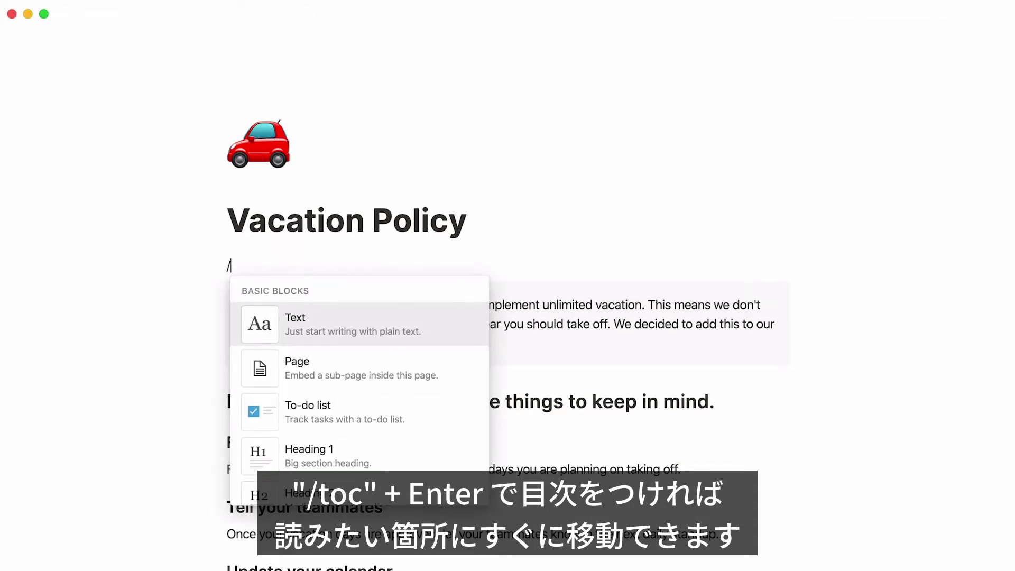
pyautogui.write('toc')
pyautogui.press('Return')
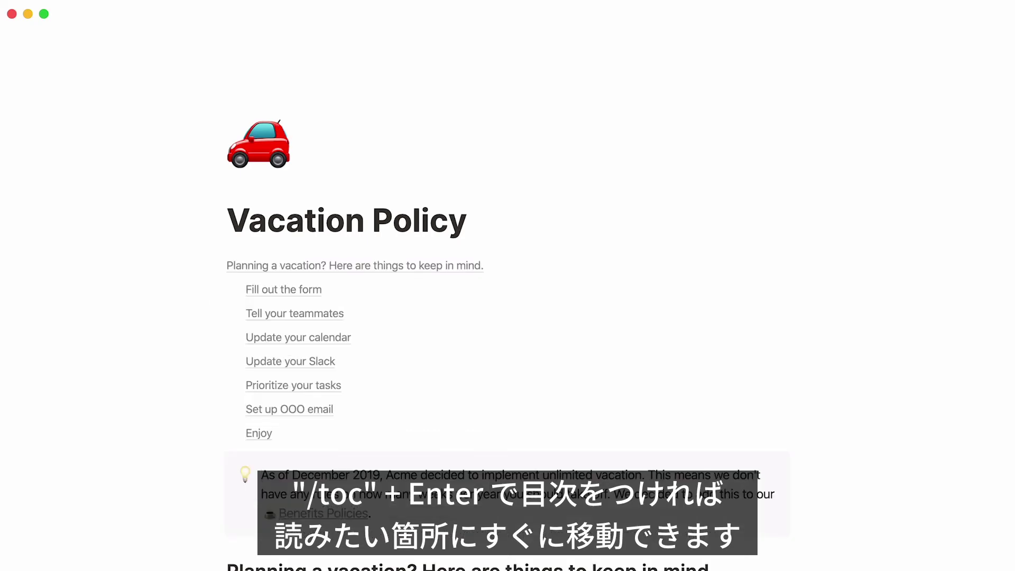
pyautogui.click(321, 333)
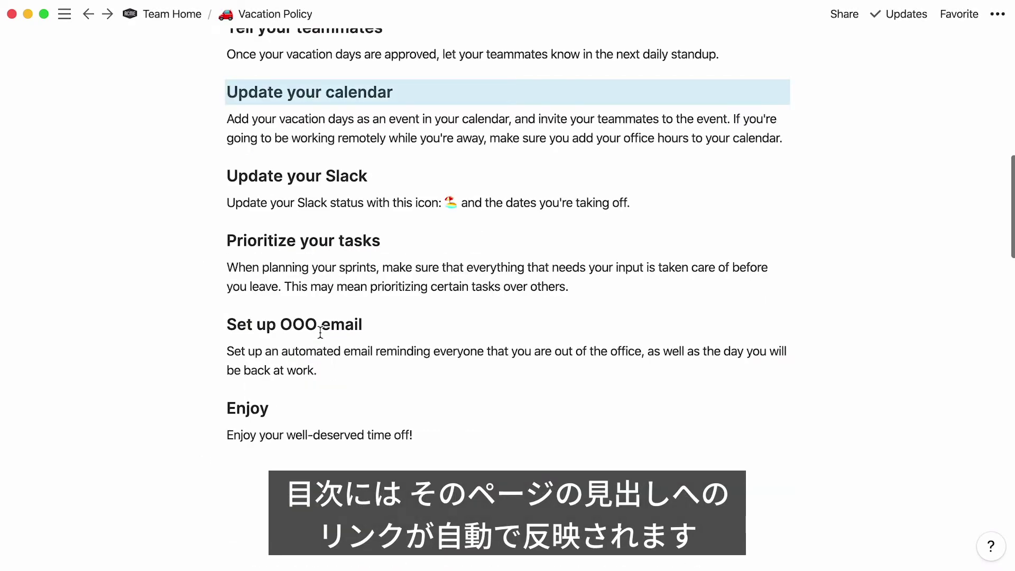
pyautogui.scroll(10, 320, 333)
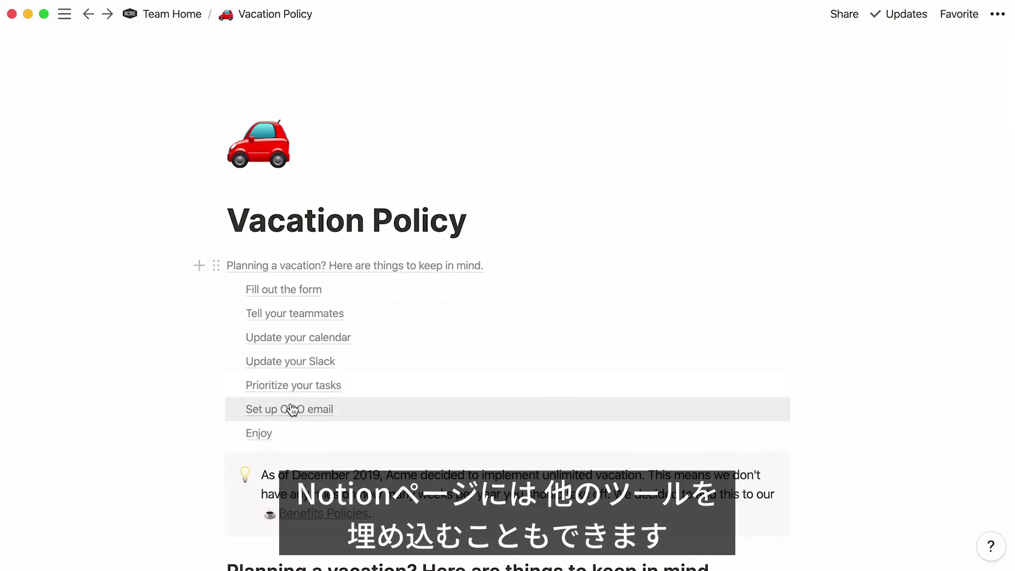
pyautogui.click(287, 407)
pyautogui.scroll(-3, 100, 507)
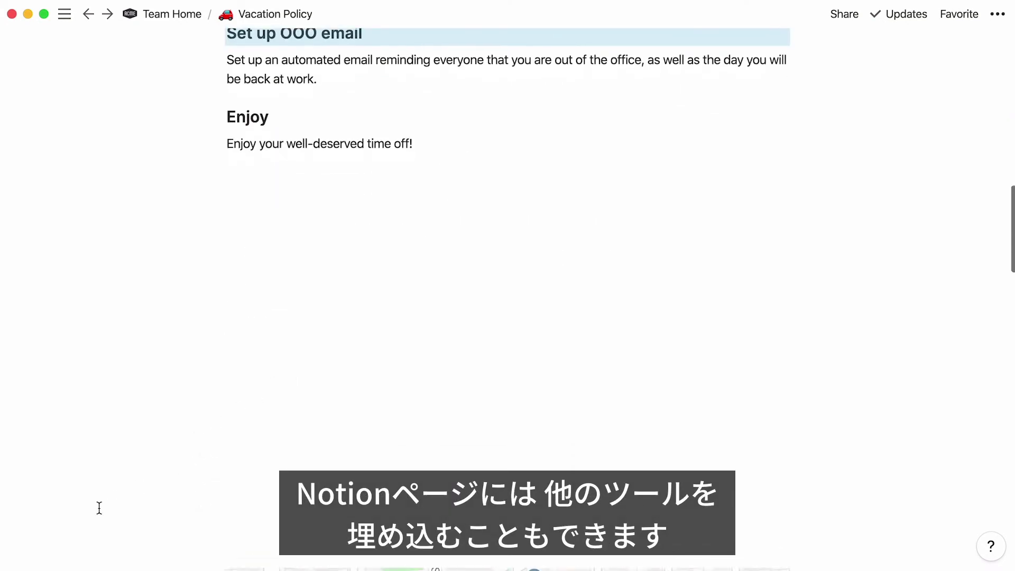
pyautogui.scroll(-5, 99, 507)
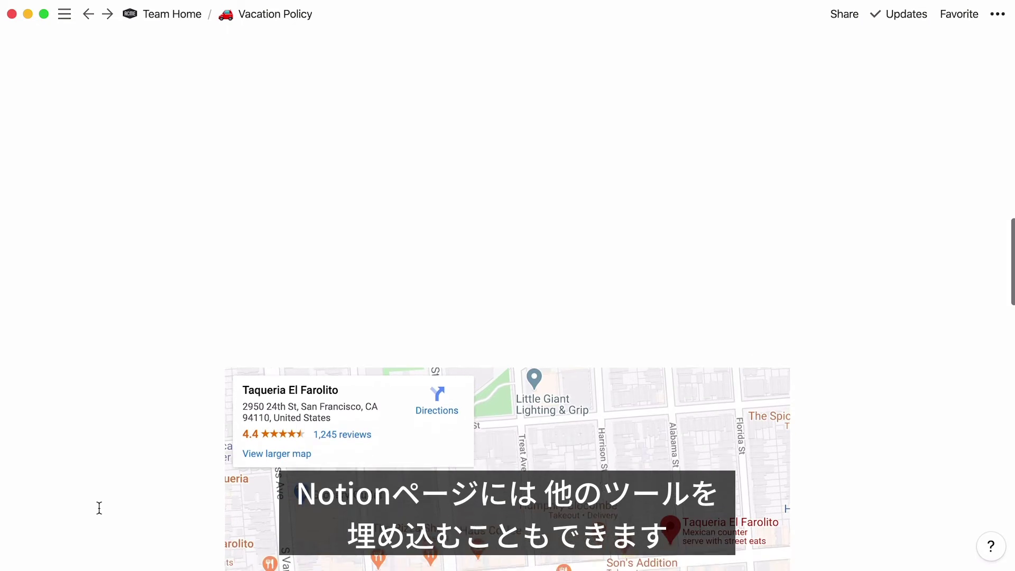
pyautogui.scroll(-3, 99, 508)
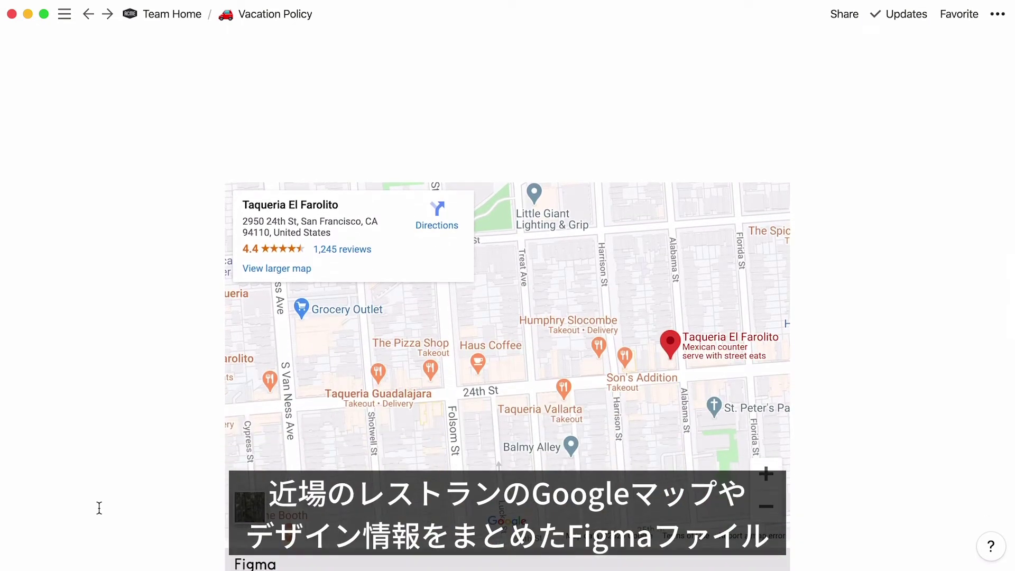
pyautogui.scroll(-7, 99, 507)
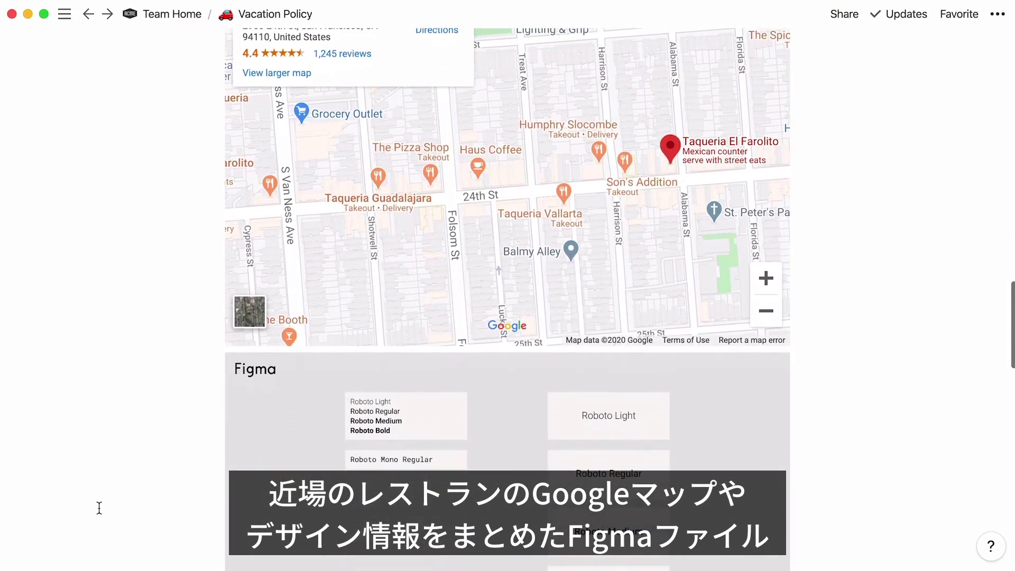
pyautogui.scroll(-6, 100, 507)
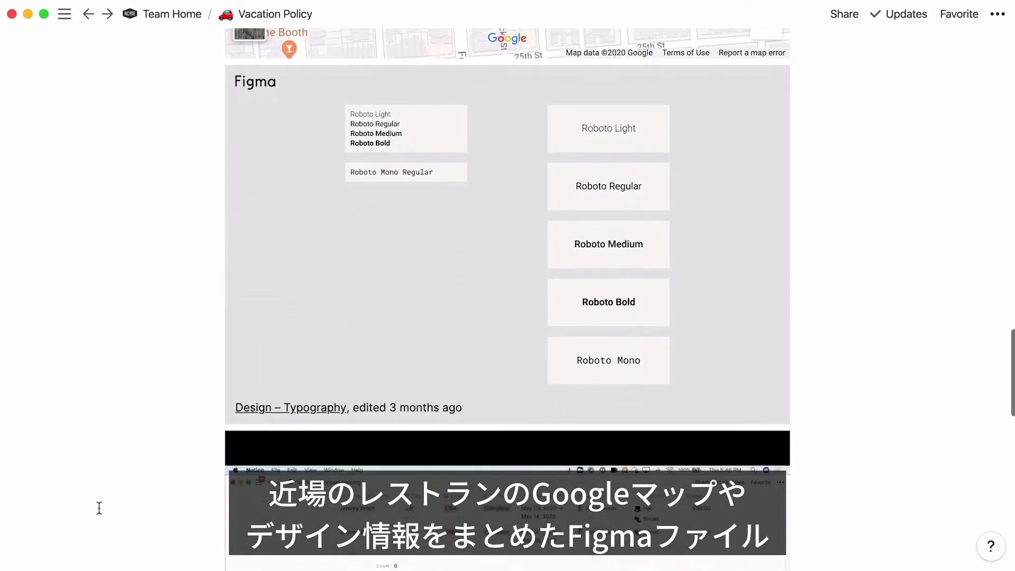
pyautogui.scroll(-7, 100, 507)
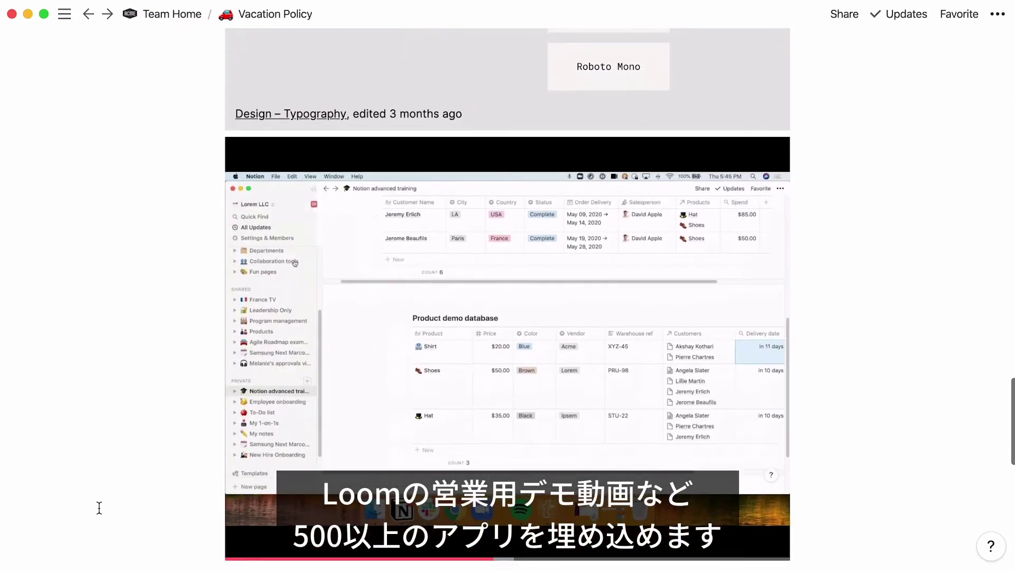
pyautogui.scroll(-3, 99, 508)
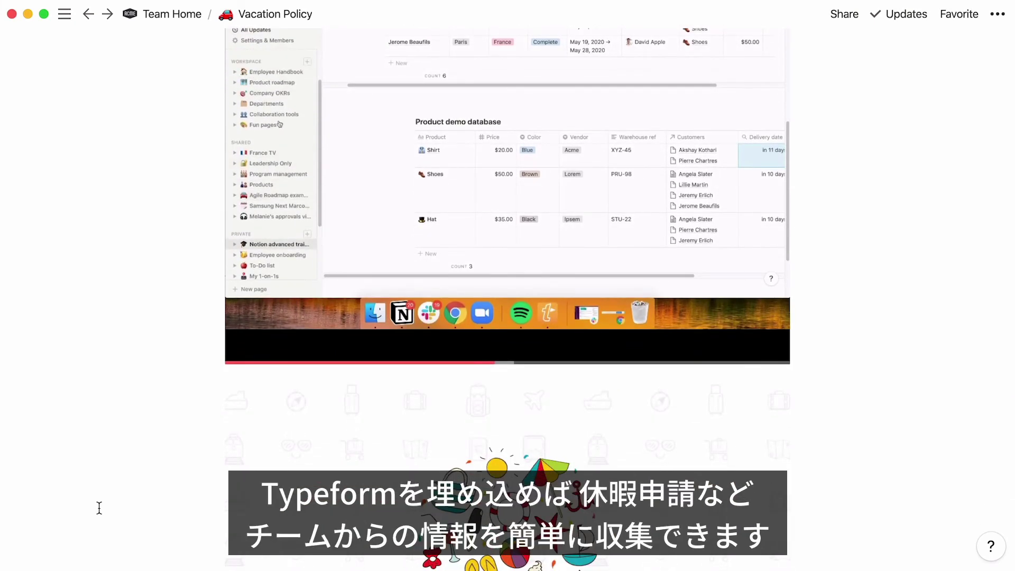
pyautogui.scroll(-4, 100, 507)
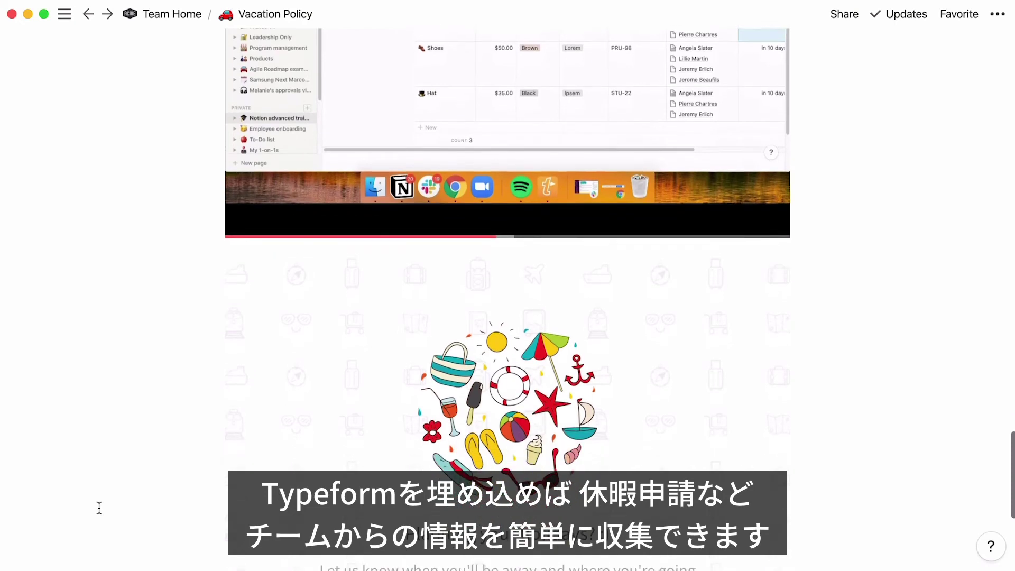
pyautogui.scroll(-3, 99, 507)
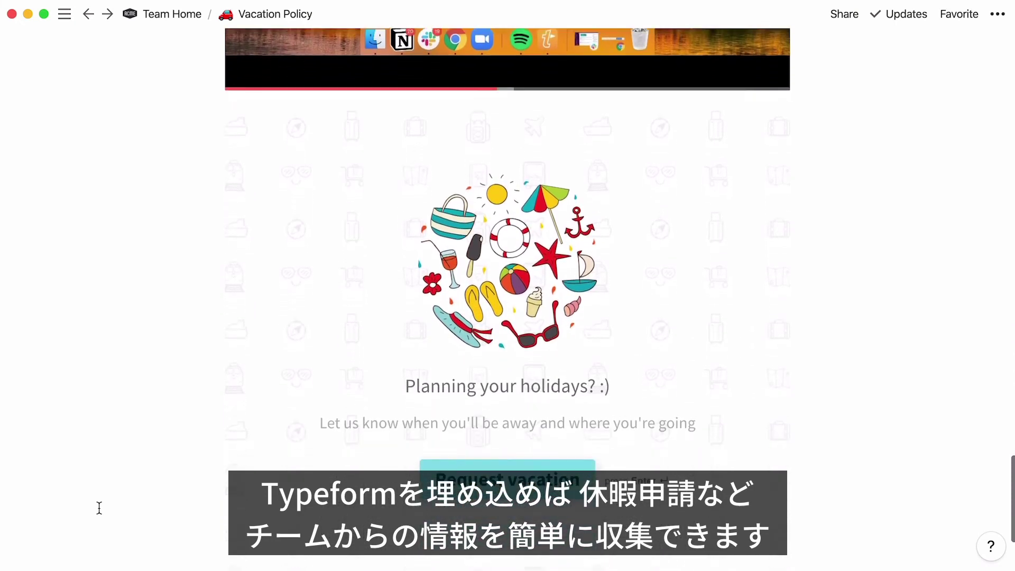
pyautogui.scroll(-2, 99, 507)
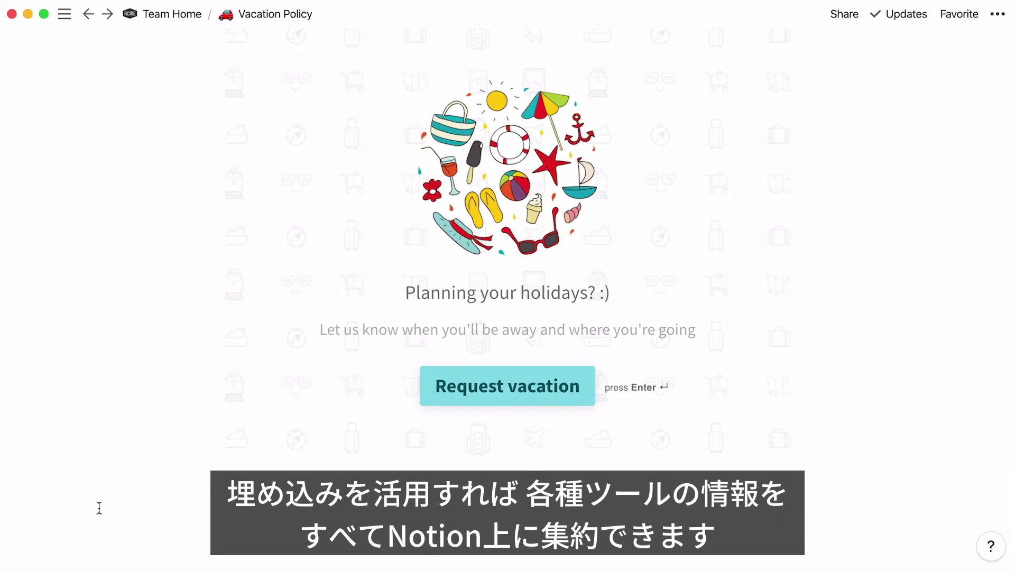
pyautogui.scroll(15, 99, 507)
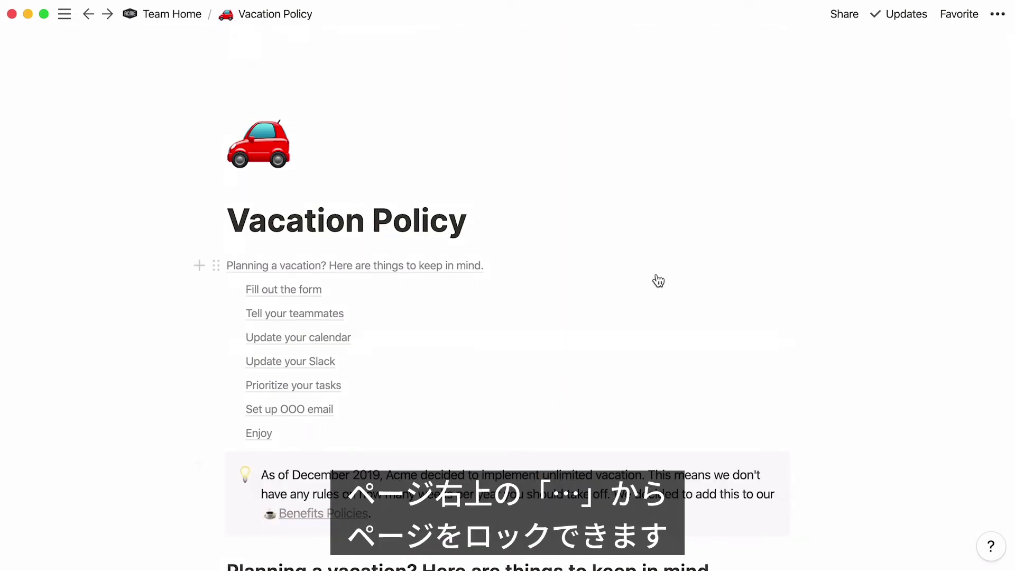
# Switch on Page lock for Vacation Policy, then unlock it from the Locked breadcrumb label
pyautogui.click(998, 14)
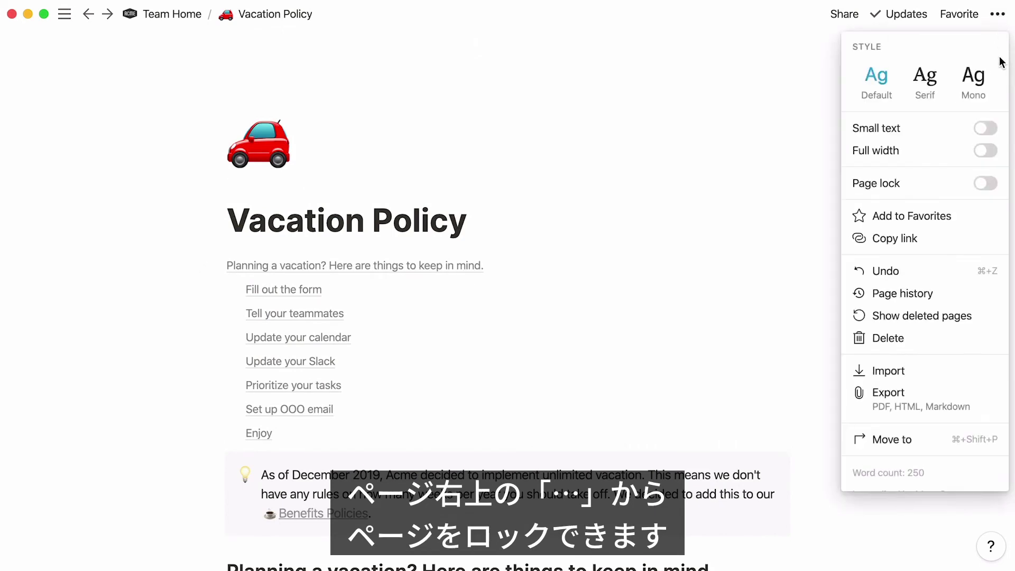
pyautogui.click(993, 185)
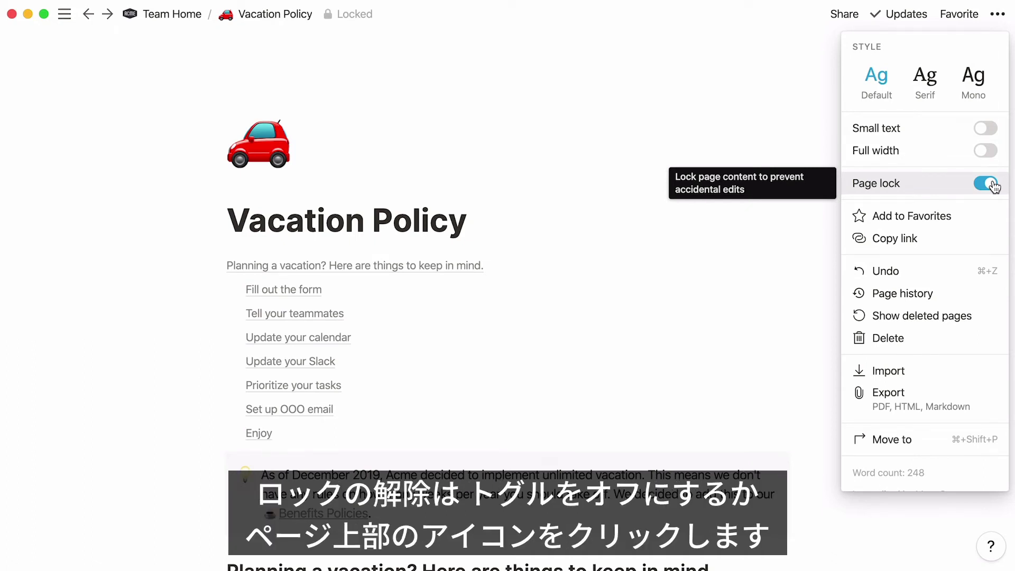
pyautogui.click(354, 16)
pyautogui.click(355, 16)
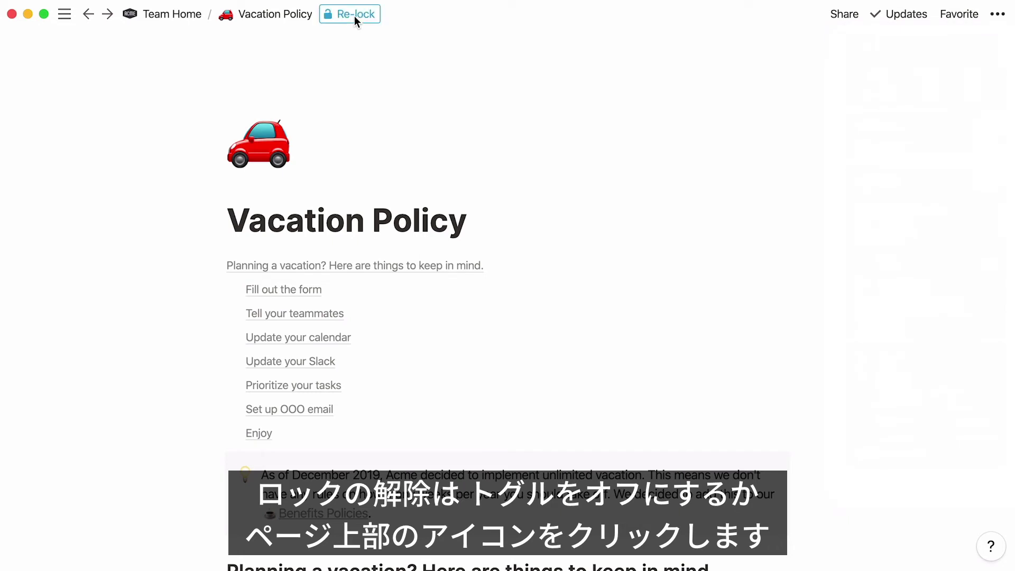
# Add a new line under the title: a teammate mention, then 'last updated' with a Today date mention
pyautogui.click(476, 218)
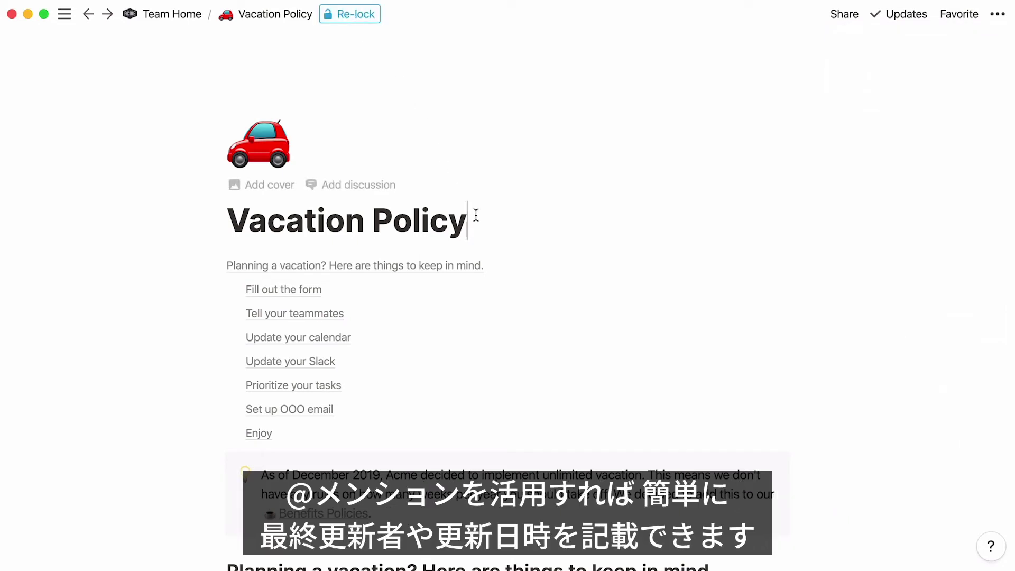
pyautogui.press('Return')
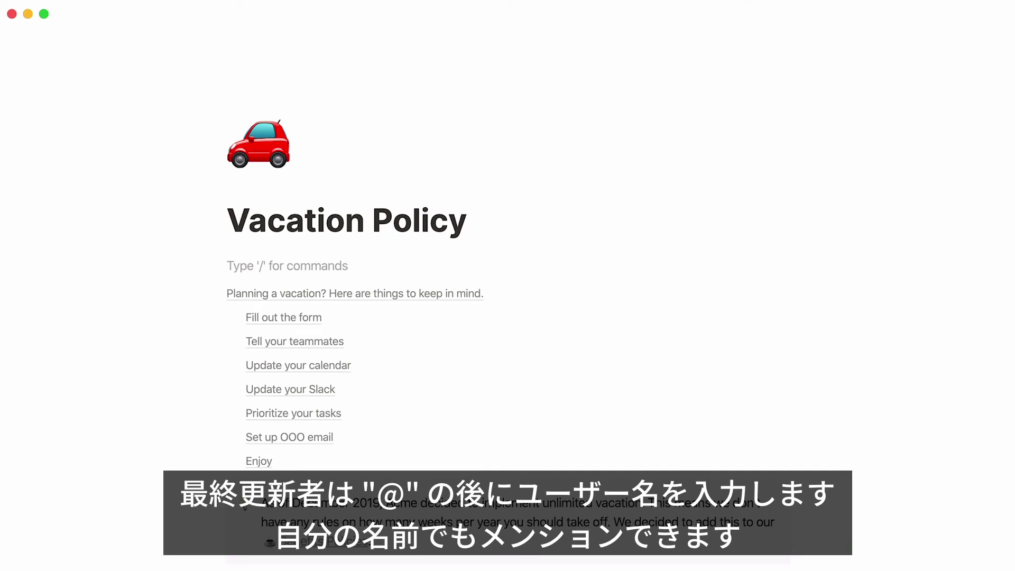
pyautogui.write('@')
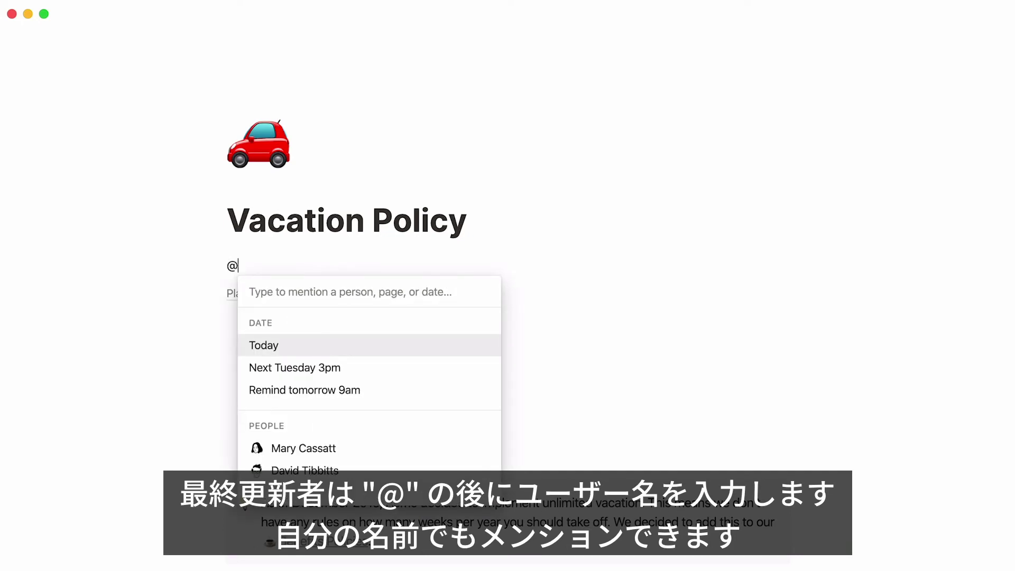
pyautogui.write('mary')
pyautogui.press('Return')
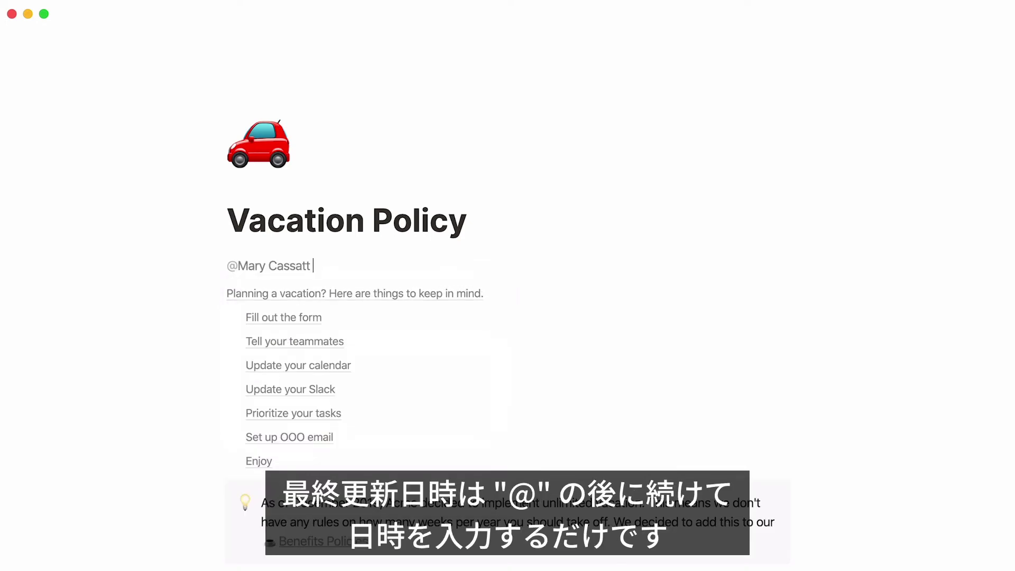
pyautogui.write('last updated @')
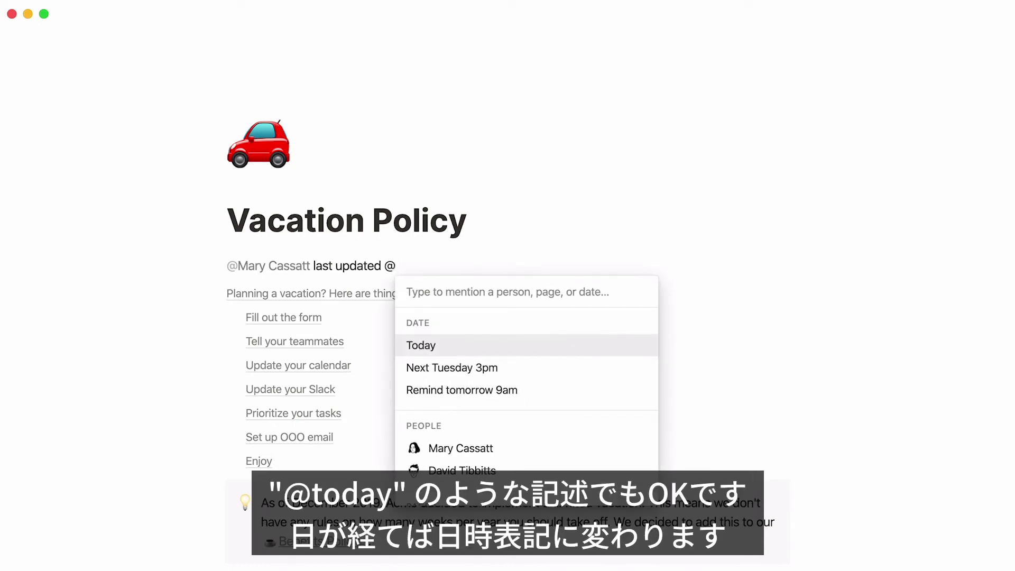
pyautogui.write('today')
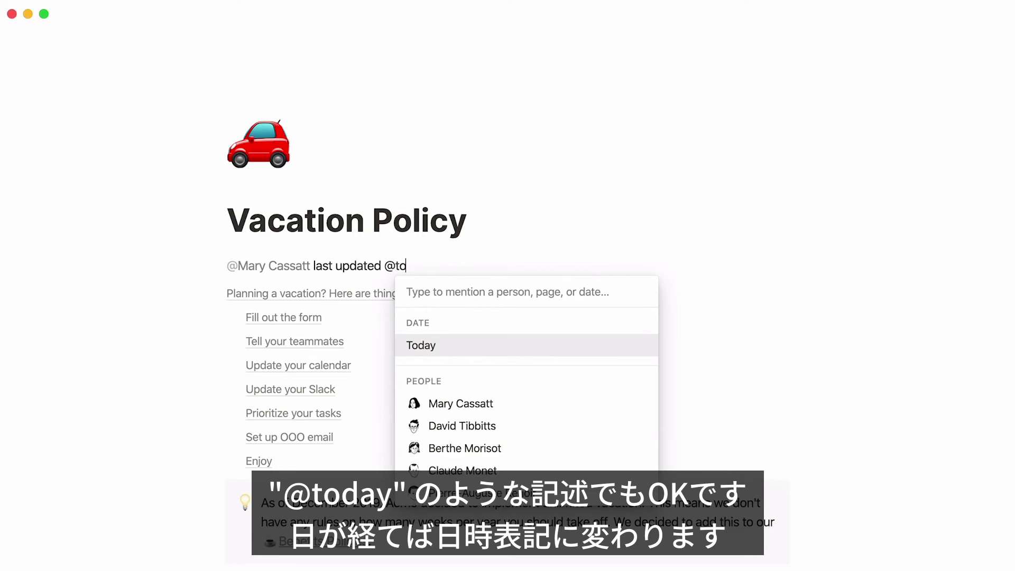
pyautogui.press('Return')
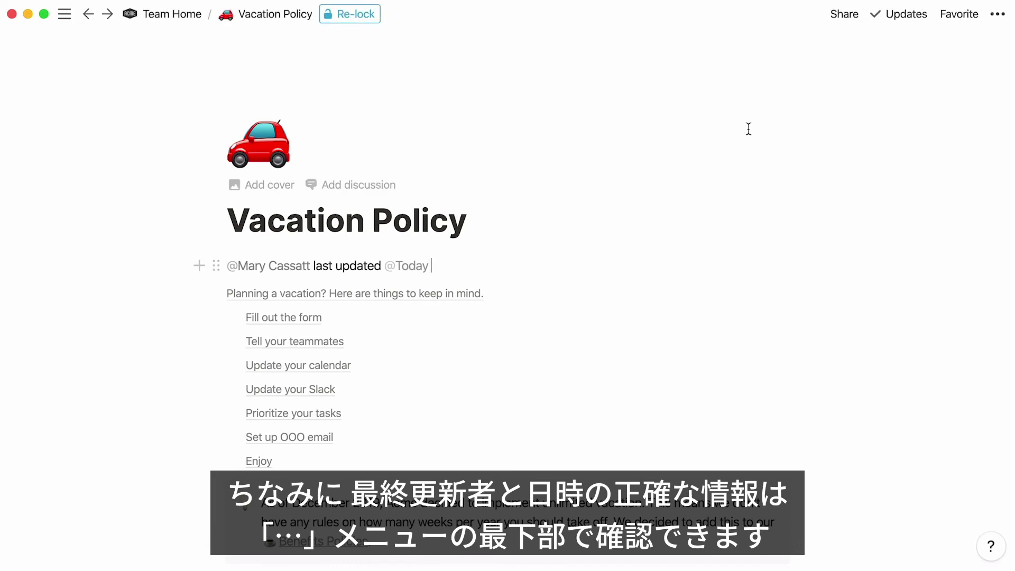
pyautogui.click(998, 15)
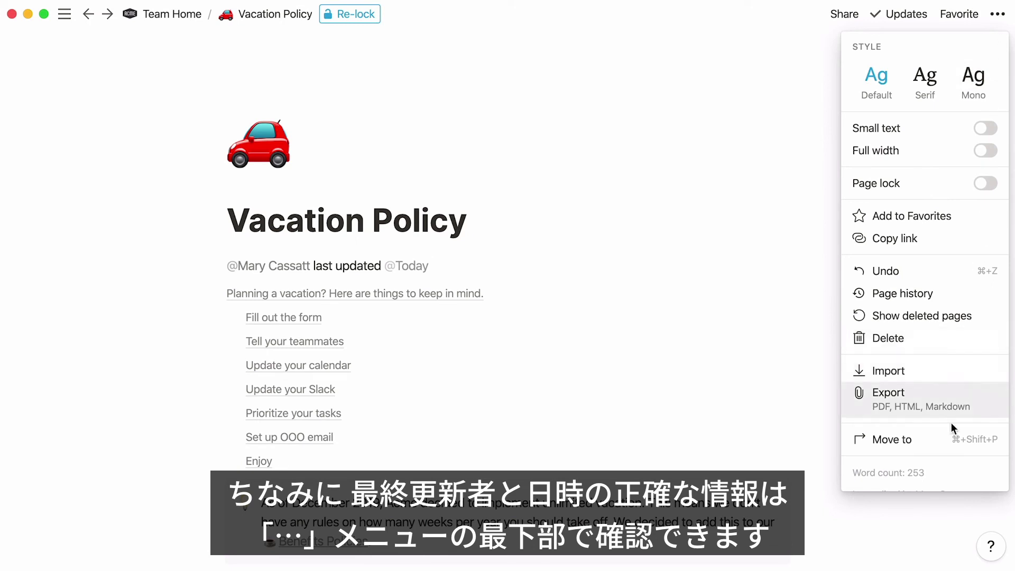
pyautogui.scroll(-2, 947, 450)
pyautogui.scroll(-1, 947, 450)
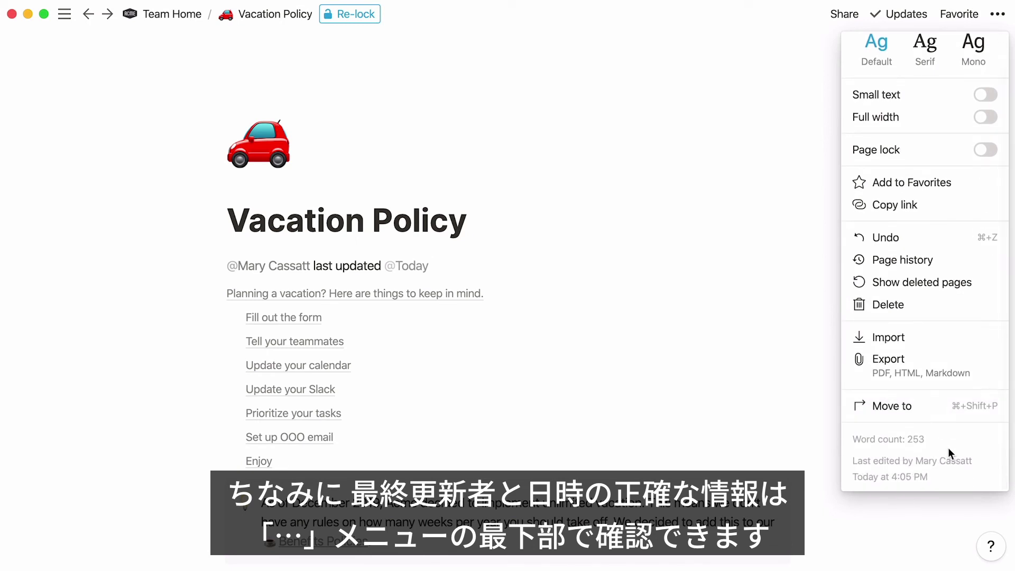
pyautogui.moveTo(962, 473)
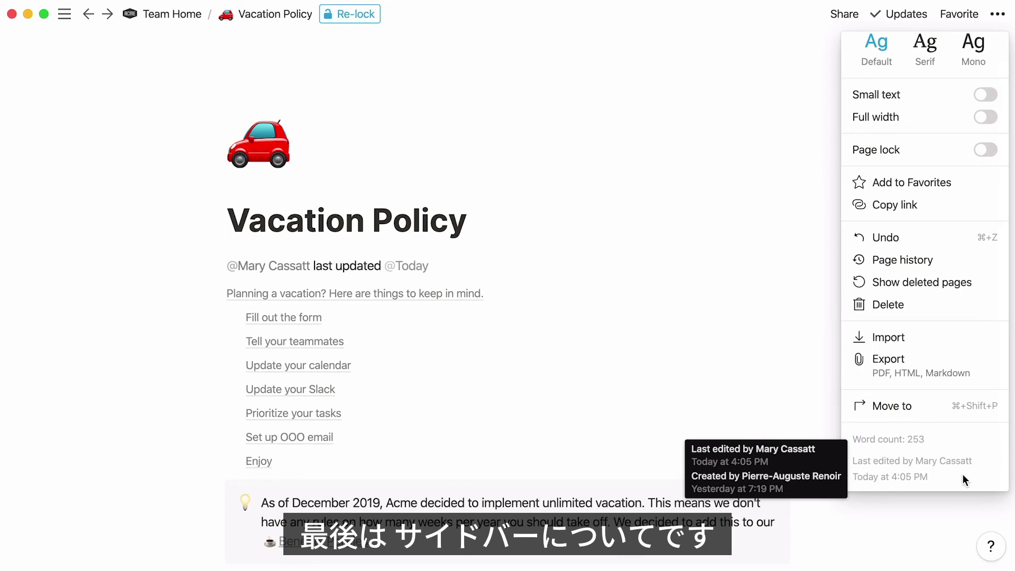
# Show the sidebar and visit Engineering Wiki, Sales Wiki, then Marketing Wiki
pyautogui.click(64, 16)
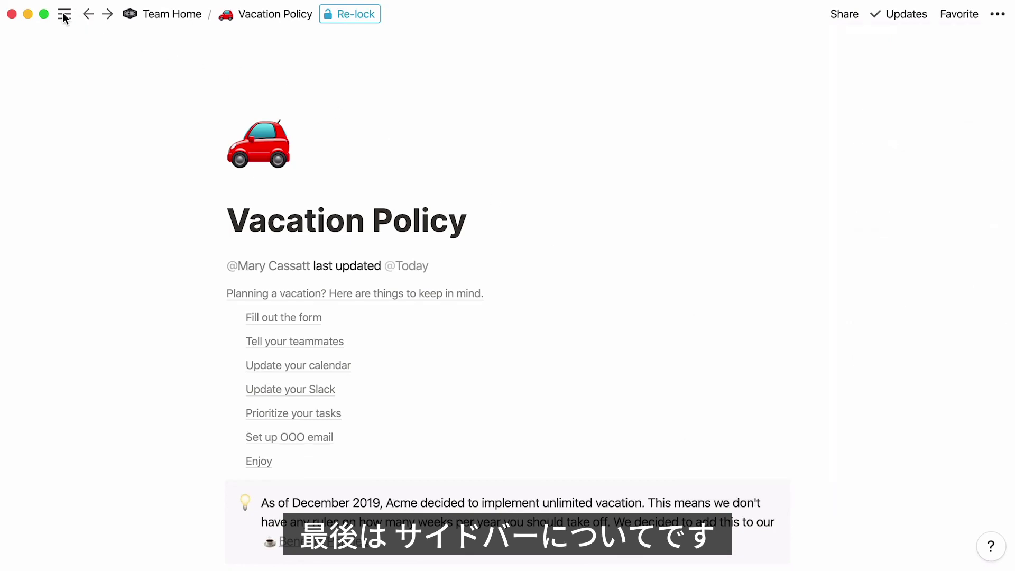
pyautogui.click(64, 16)
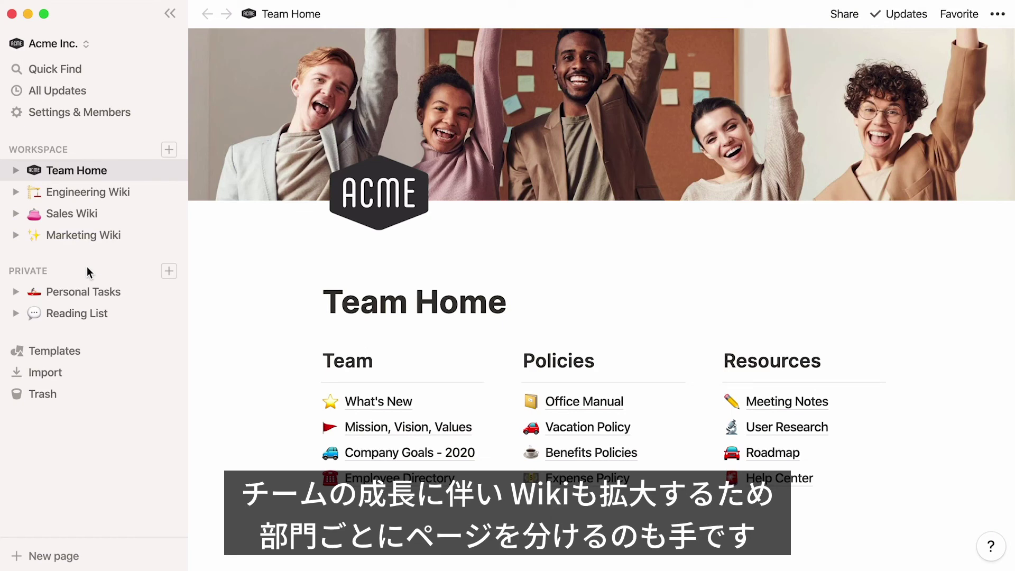
pyautogui.click(137, 197)
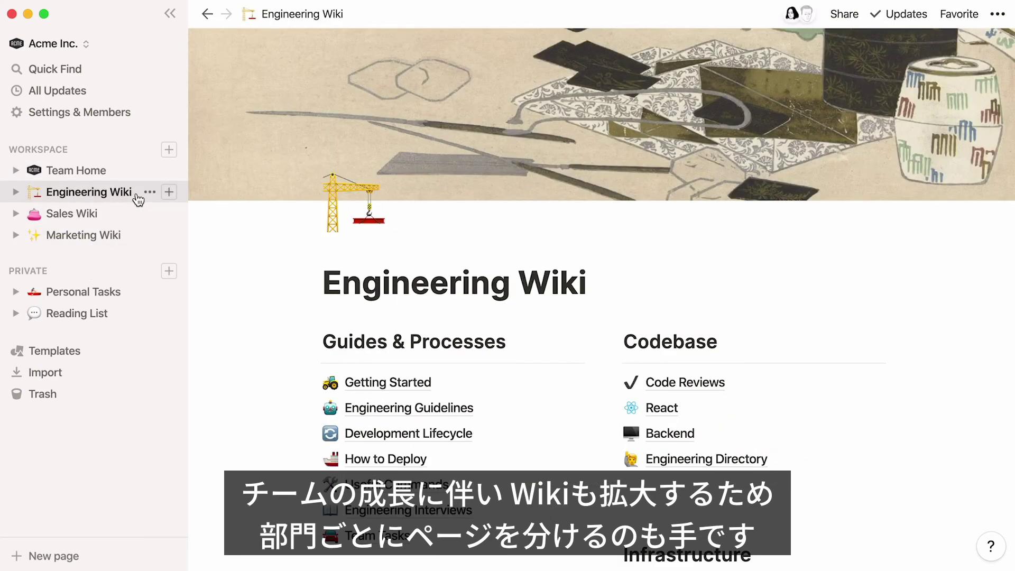
pyautogui.click(133, 217)
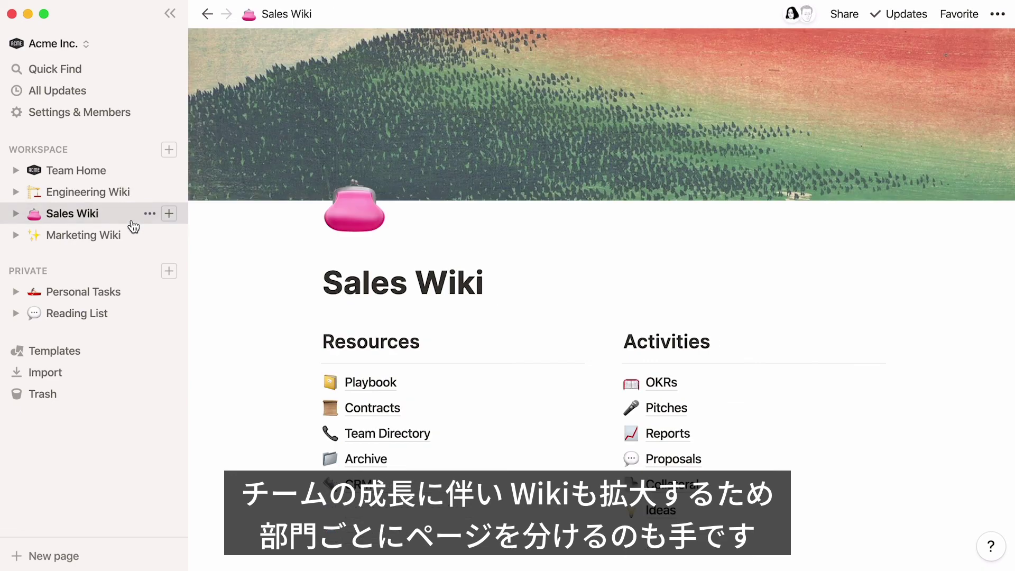
pyautogui.click(134, 237)
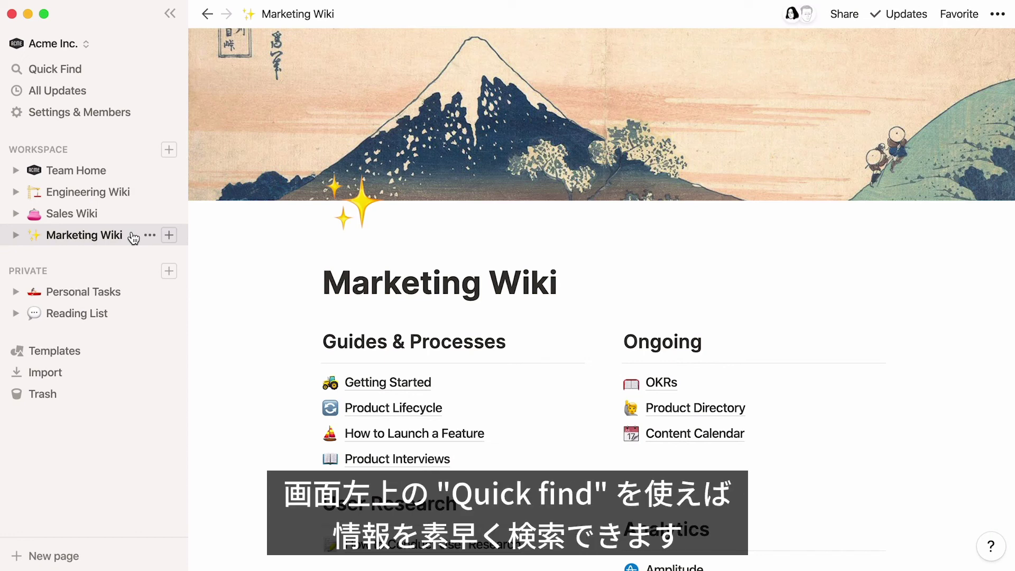
# Search 'content' to open Content Calendar, then go back to Team Home and hide the sidebar
pyautogui.click(130, 74)
pyautogui.write('content')
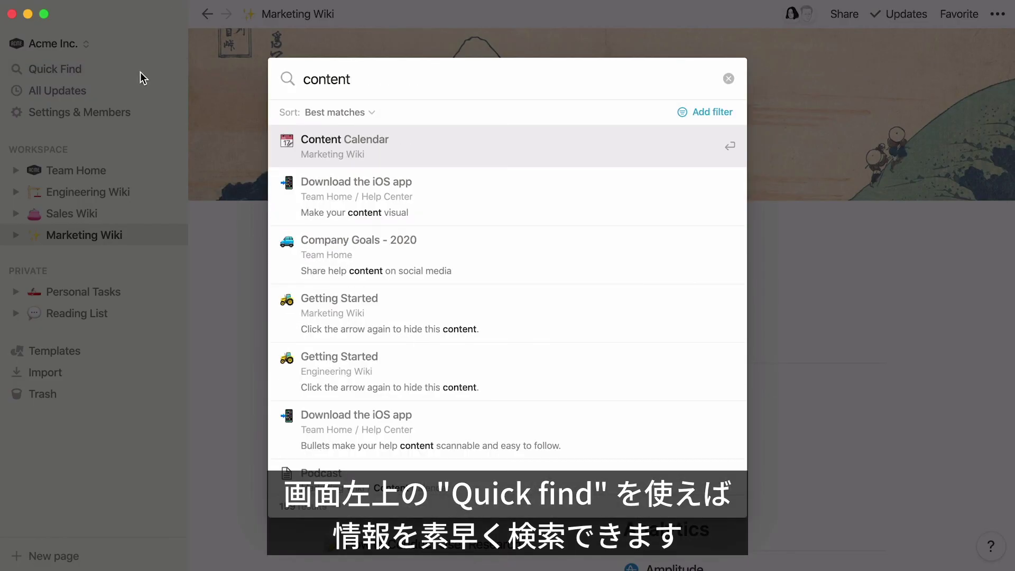
pyautogui.click(392, 154)
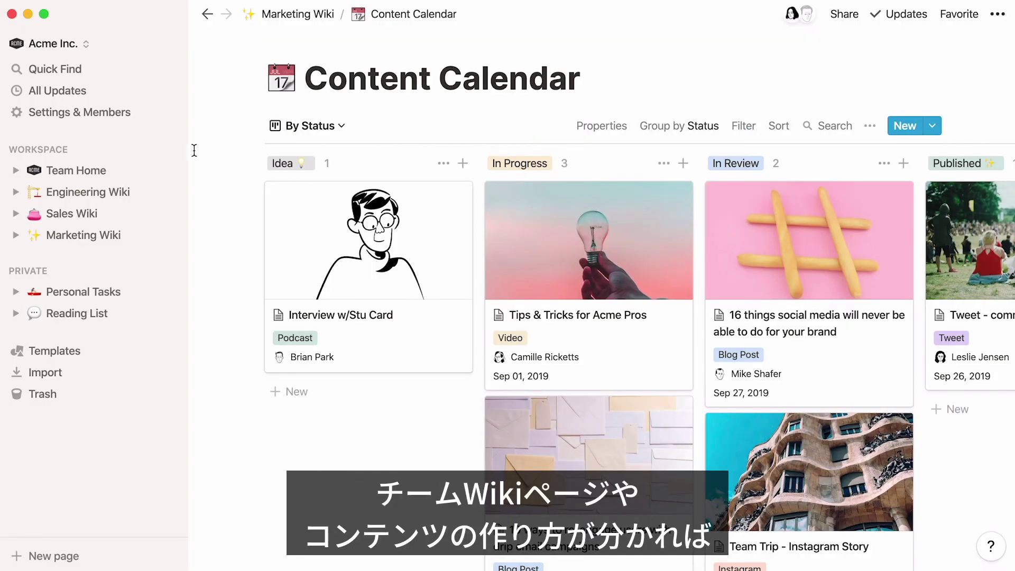
pyautogui.click(120, 169)
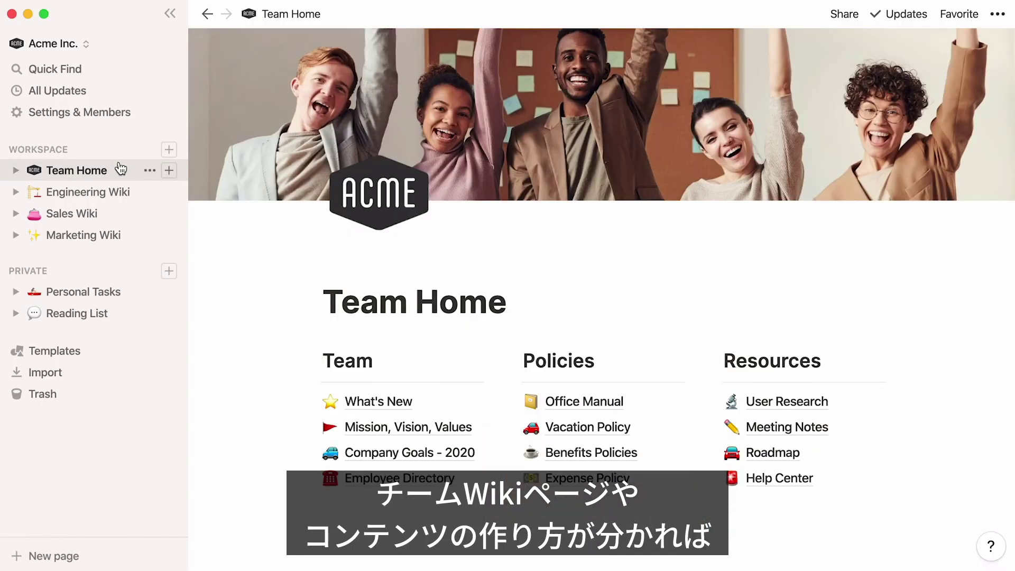
pyautogui.click(169, 14)
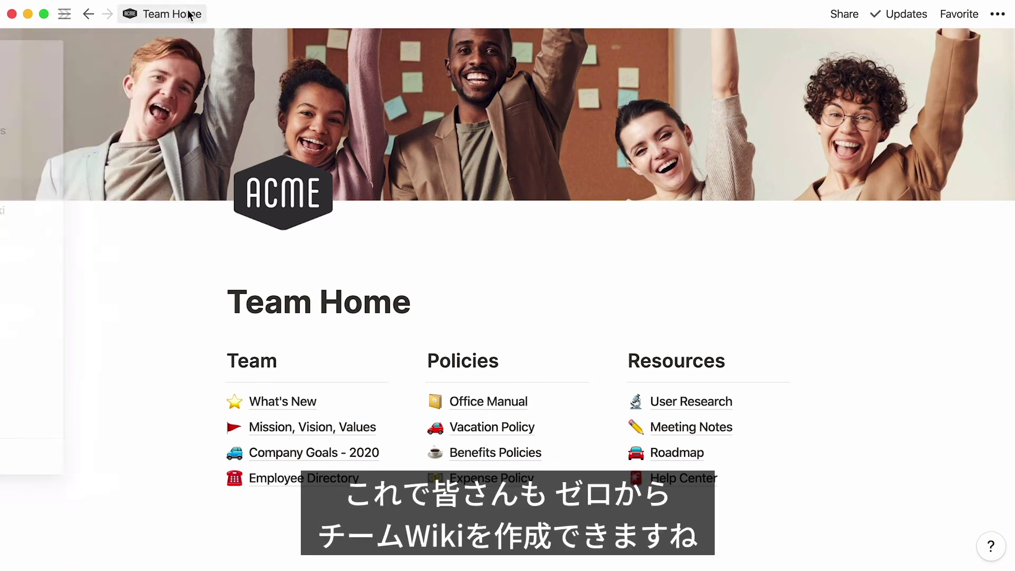